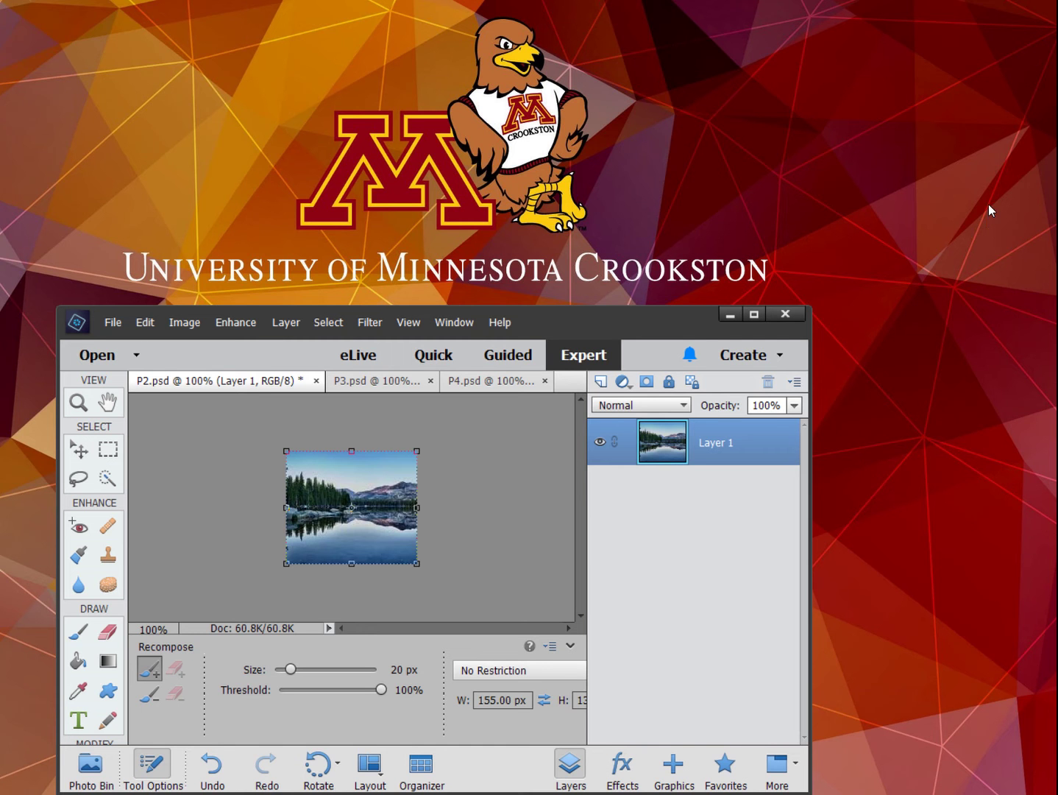
- Move the Elements editor window to the top-left and enlarge it to fill the screen
drag(687, 323, 639, 35)
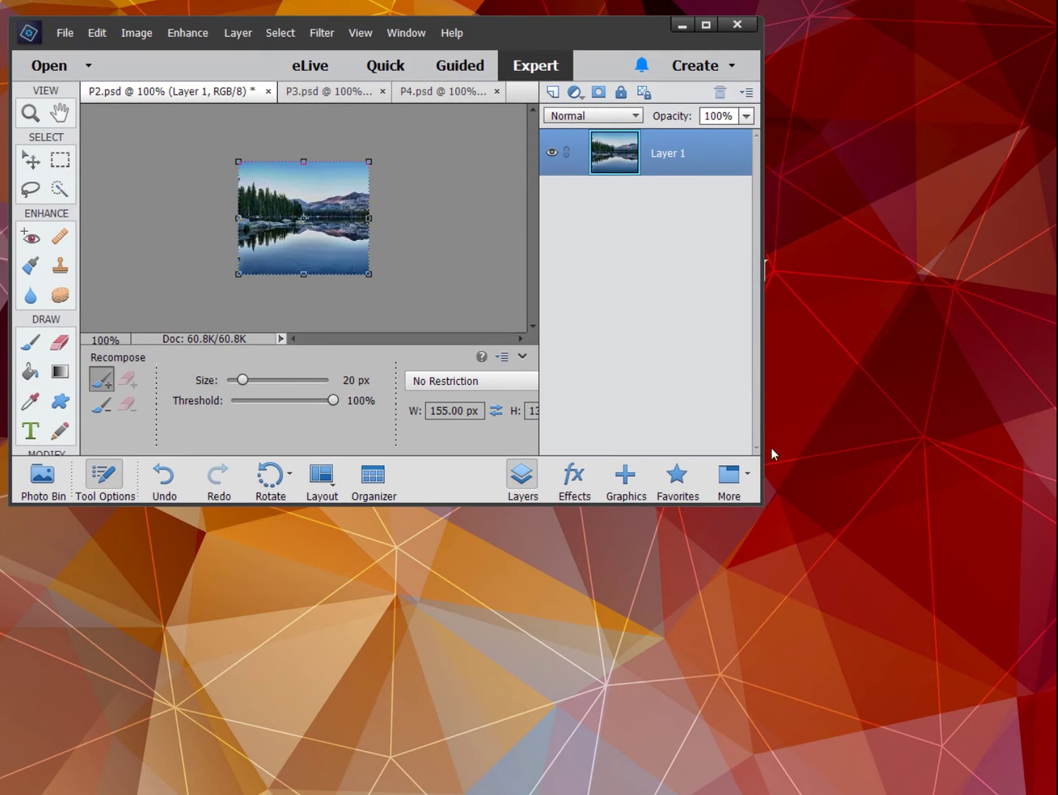
drag(761, 501, 1046, 784)
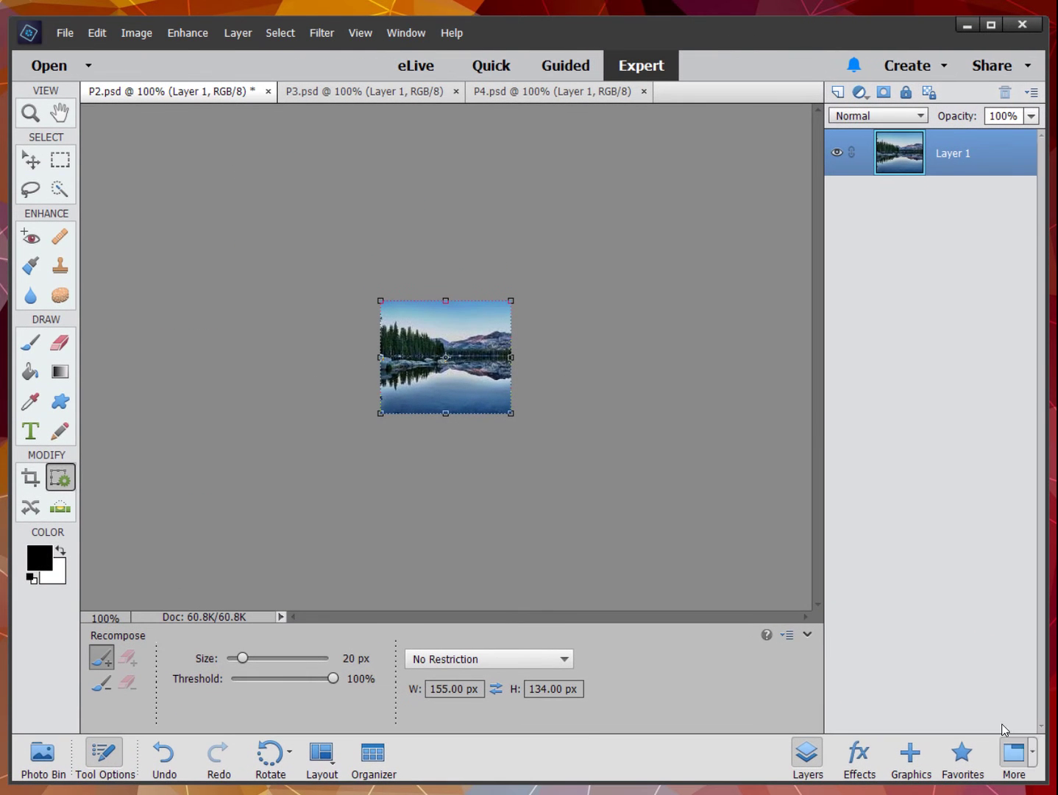
- Show the Photo Bin, view P4, P3 and P2, then switch to Guided mode's Photomerge edits
click(39, 765)
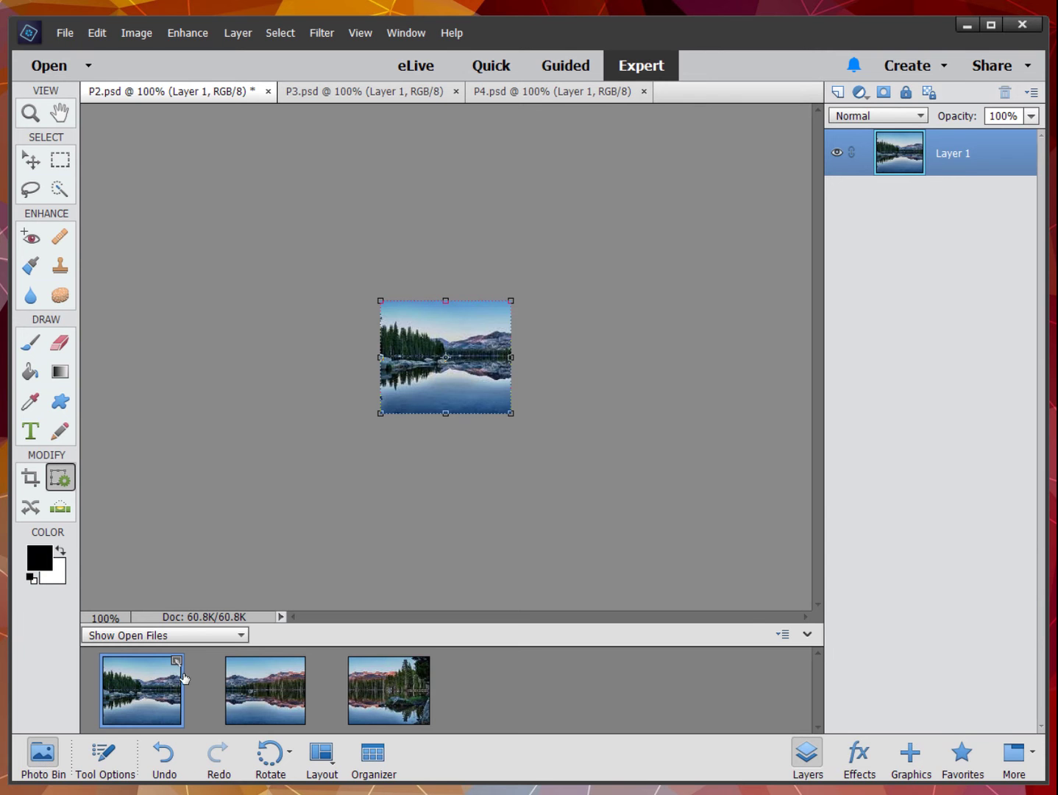
click(389, 698)
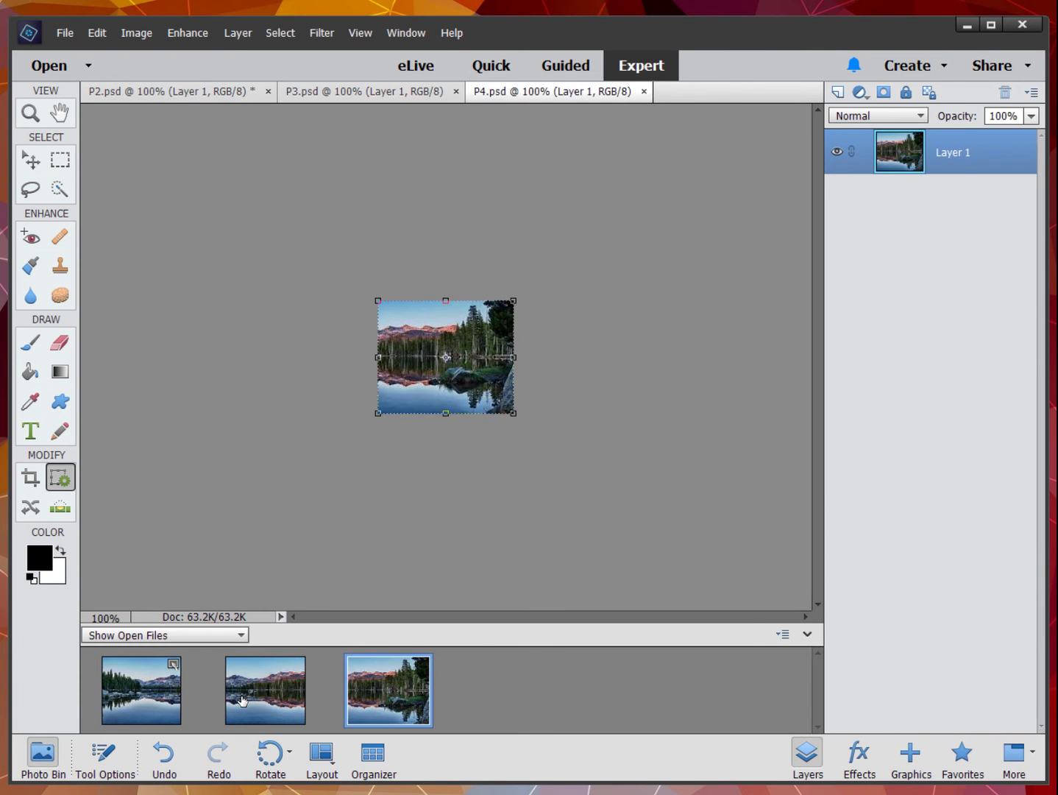
click(265, 692)
click(184, 681)
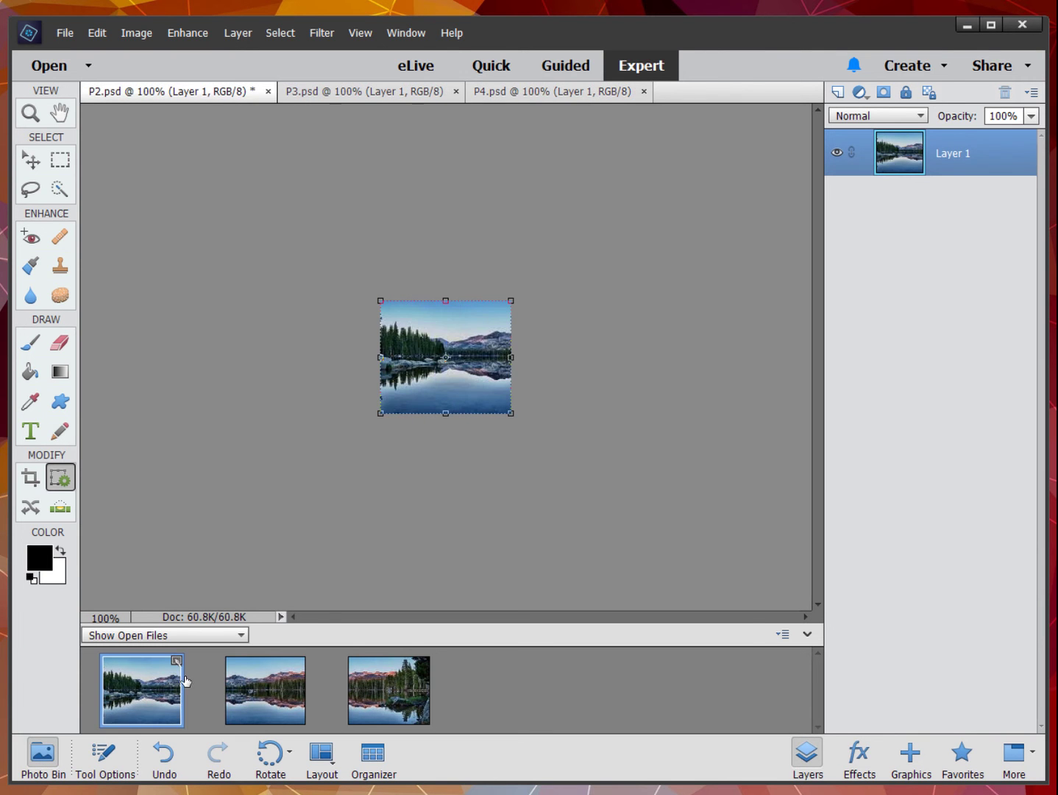
click(566, 65)
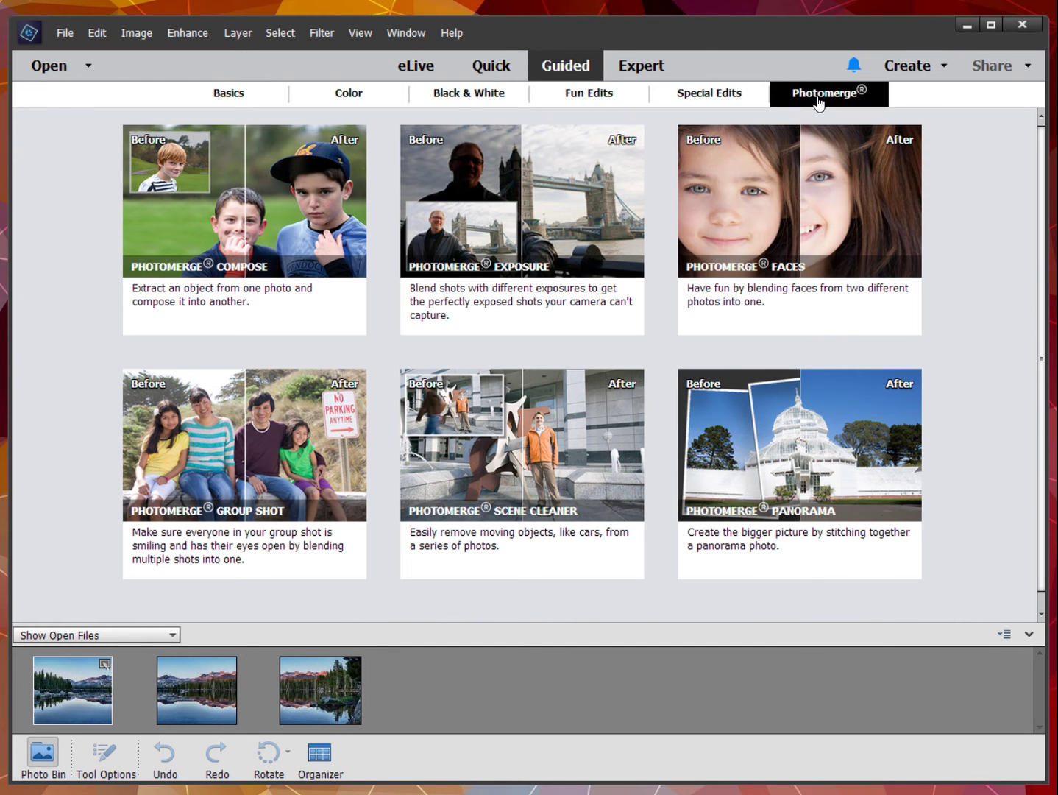
scroll(697, 550, down, 1)
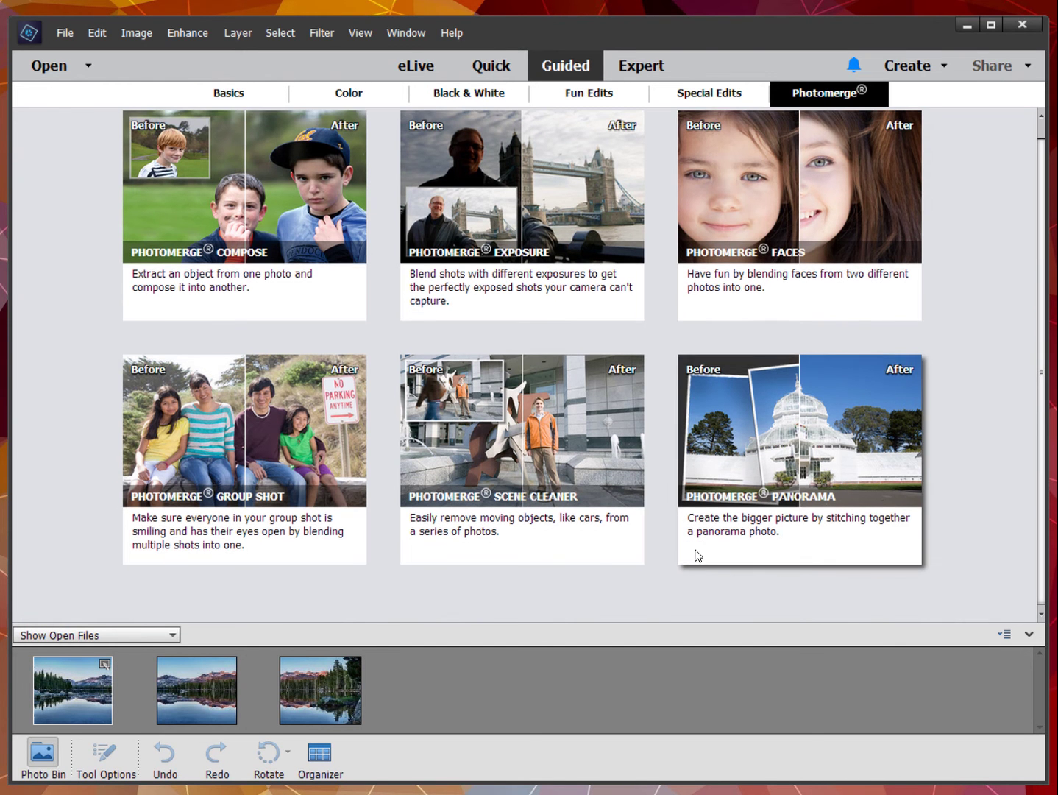
- Start the Photomerge Panorama guided edit and show the three lake photos in the Photo Bin
click(804, 479)
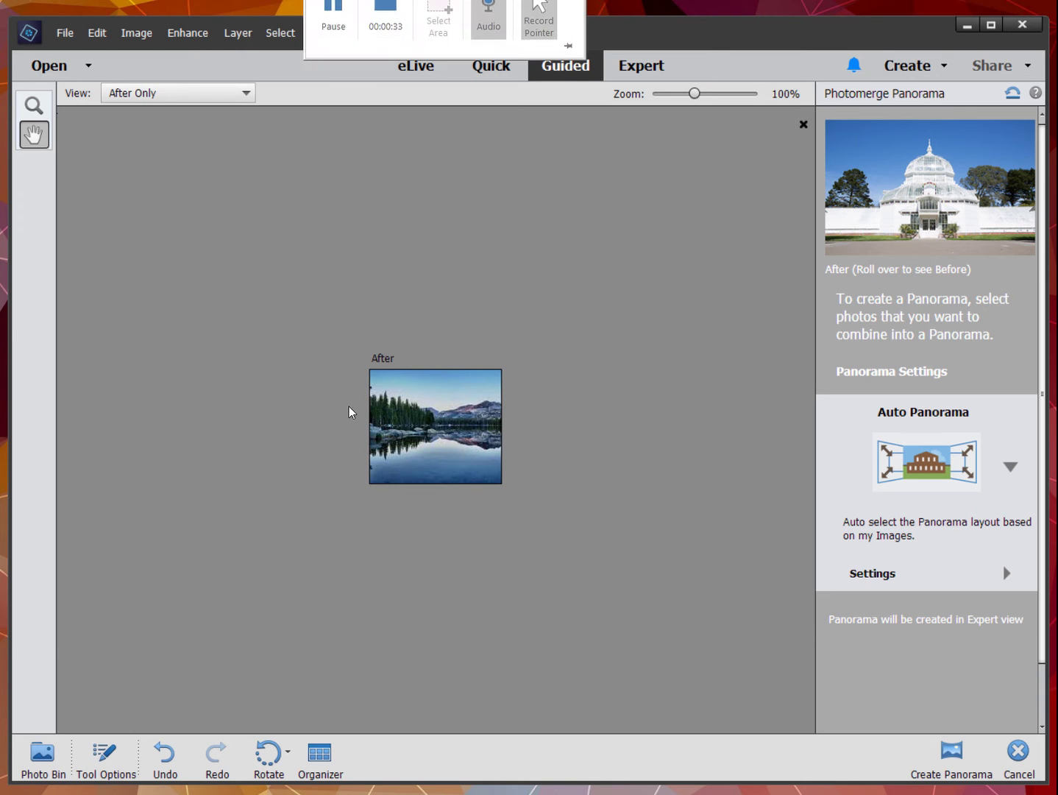
click(42, 758)
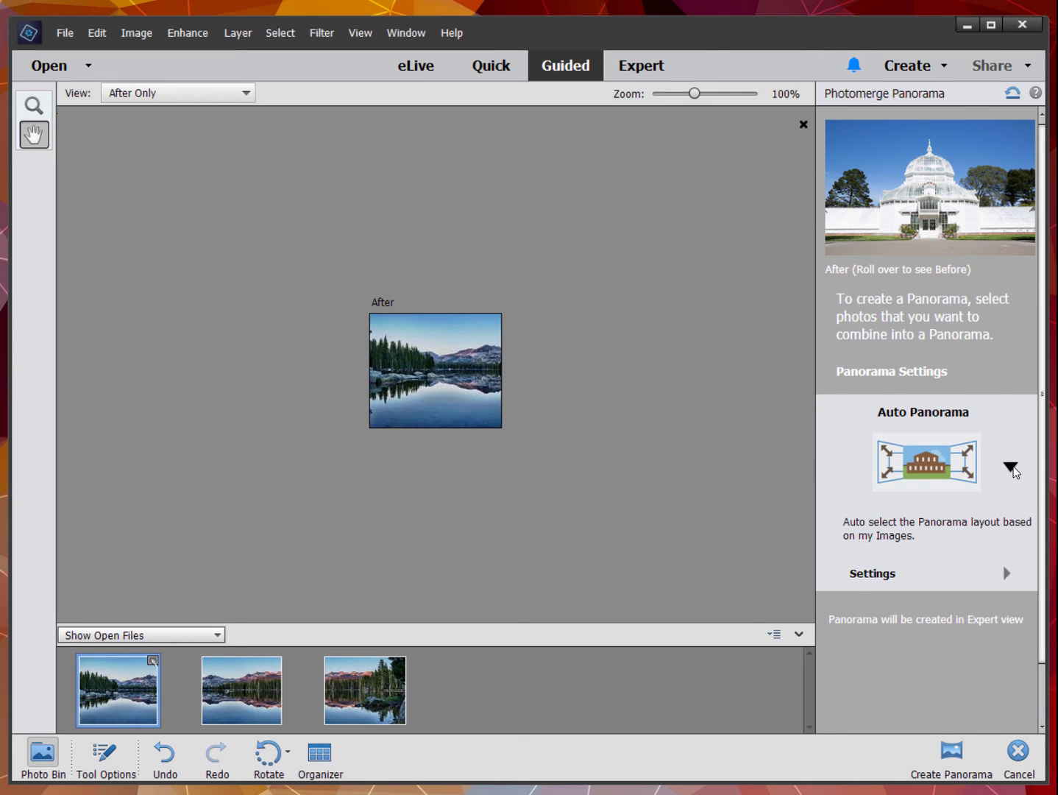
- Try the Perspective panorama layout, then revert to Auto Panorama
click(1011, 467)
scroll(992, 543, down, 1)
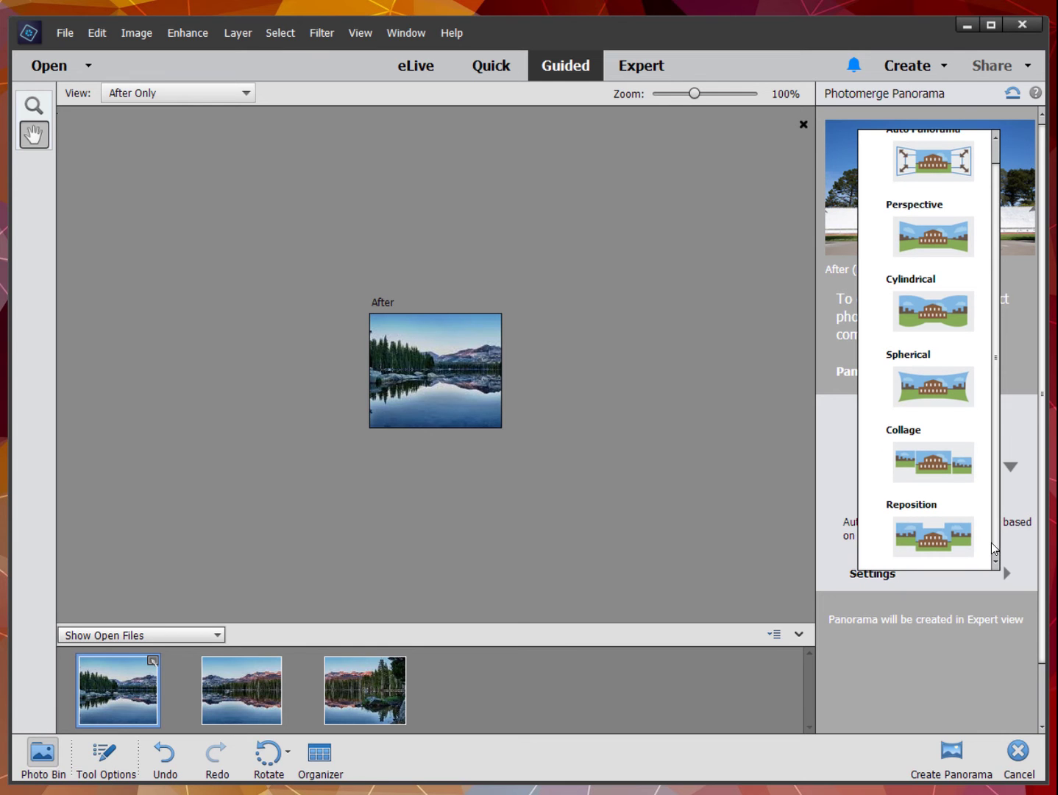
scroll(992, 541, up, 1)
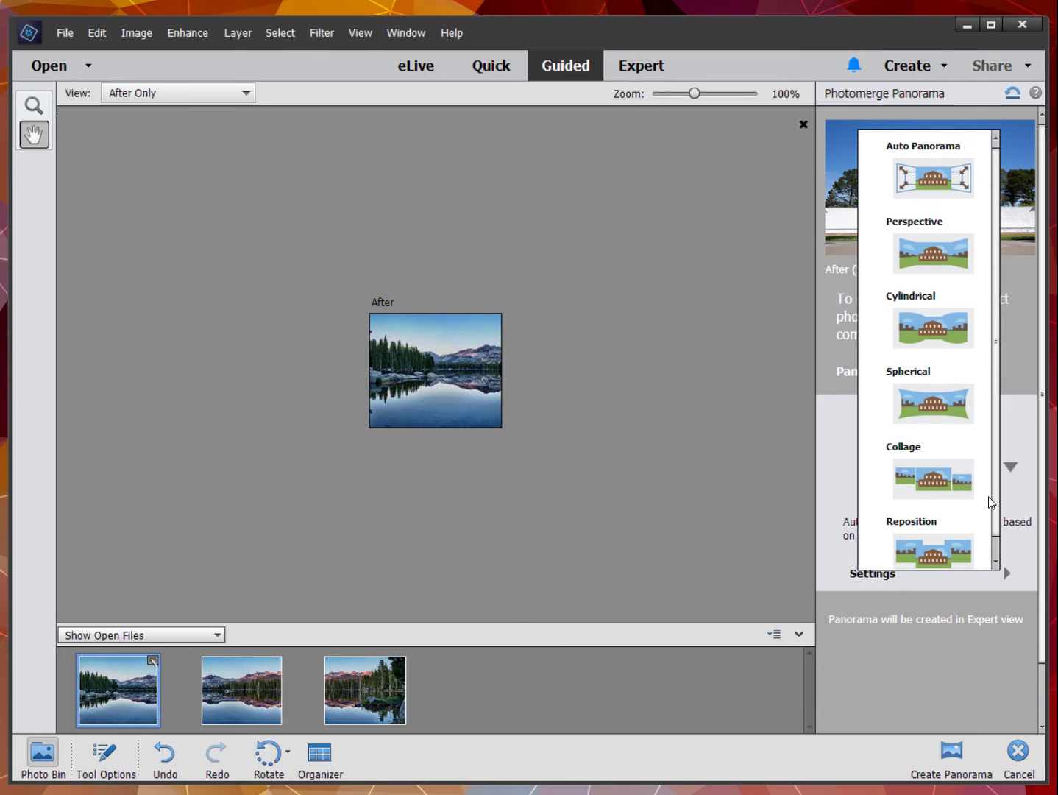
click(928, 270)
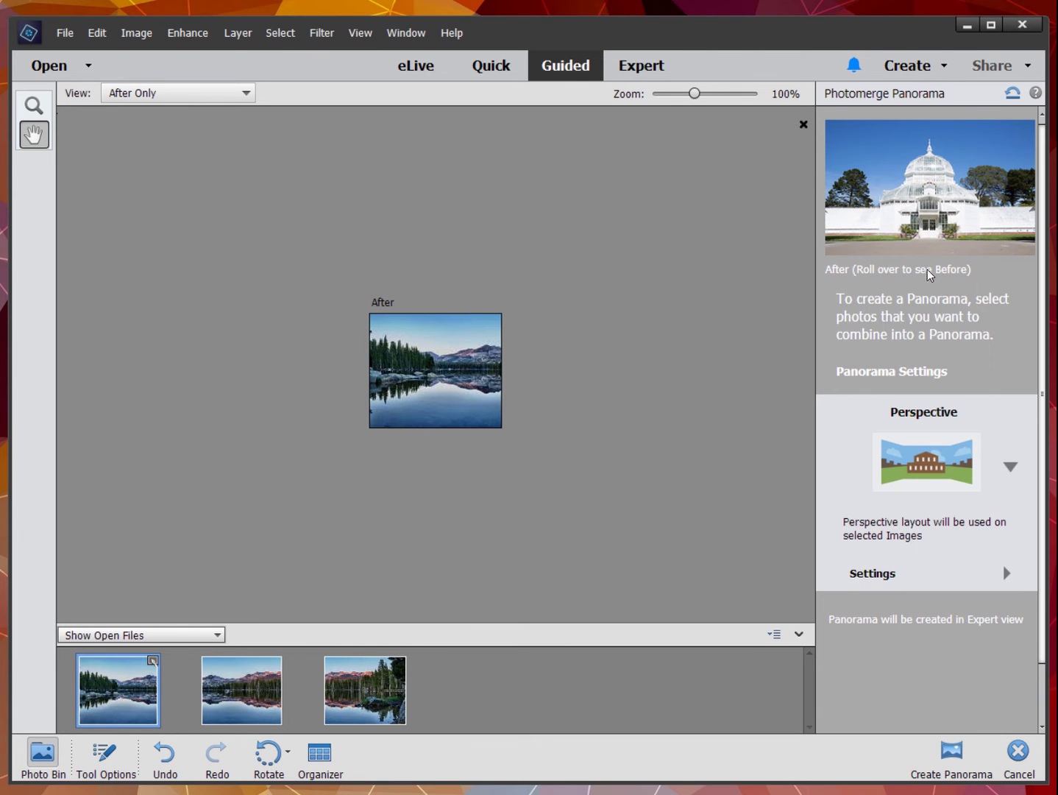
click(1011, 468)
click(956, 186)
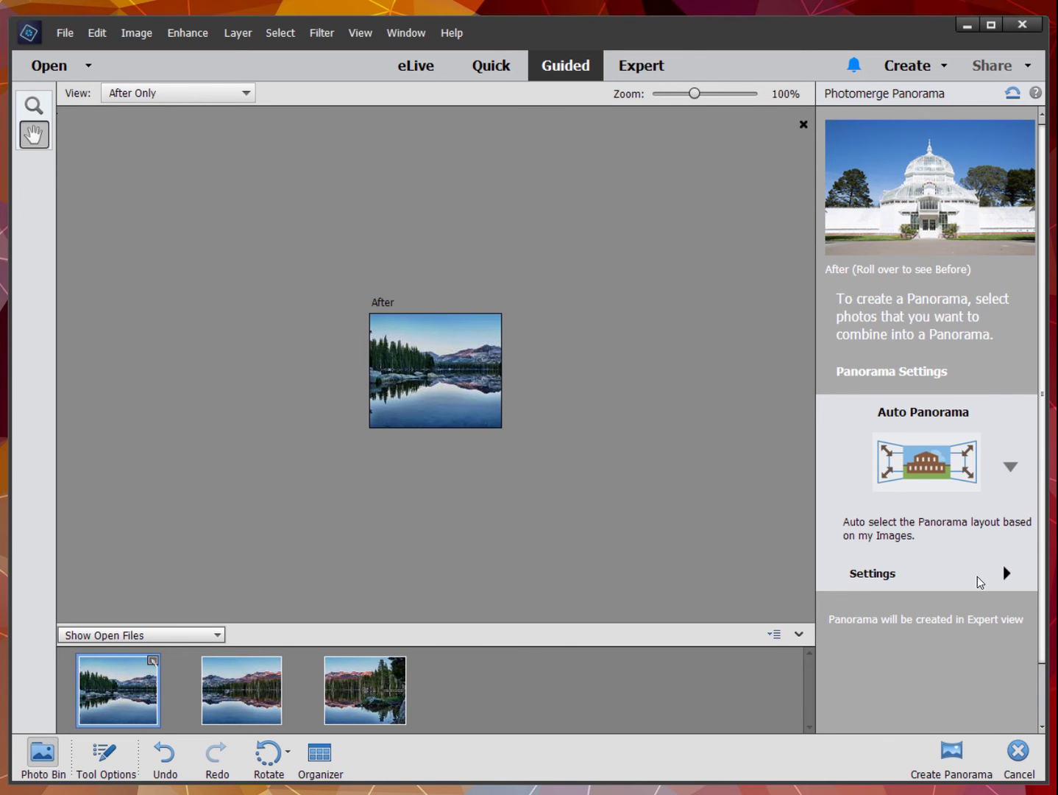
- Expand Settings and toggle Vignette Removal and Geometric Distortion Correction on, then off again
click(1009, 575)
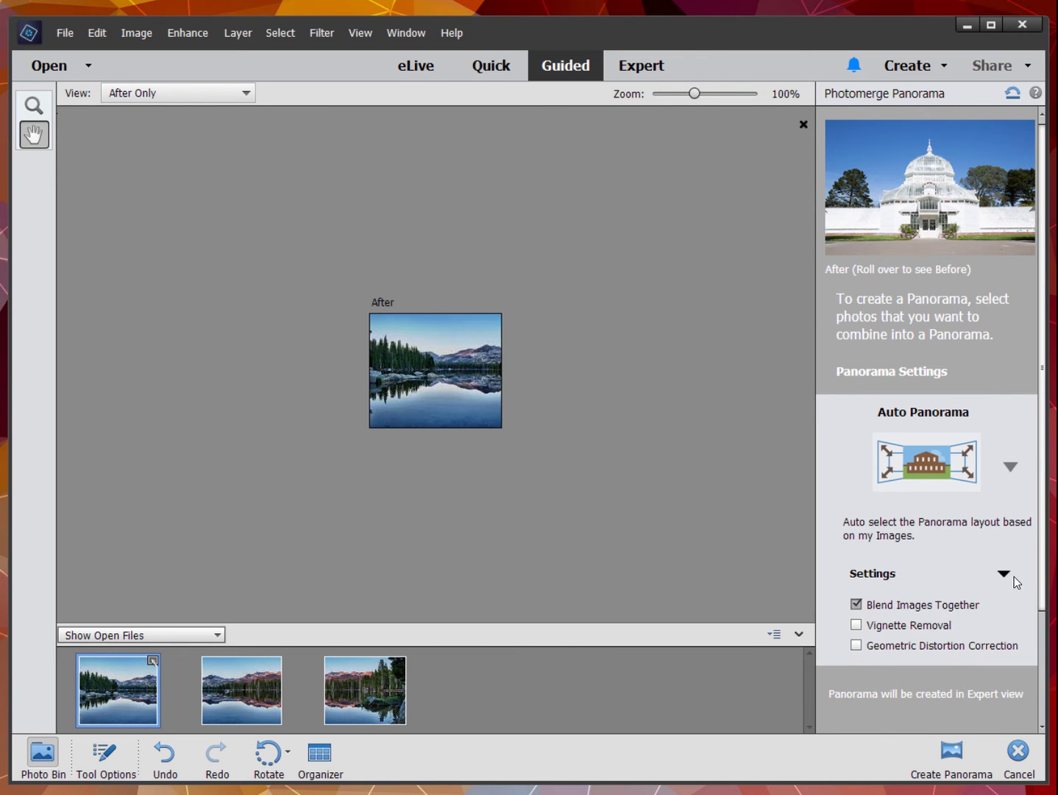
click(886, 625)
click(889, 646)
click(890, 645)
click(887, 624)
- Try creating the panorama, dismiss the must-save warning, and return to Expert mode
click(957, 753)
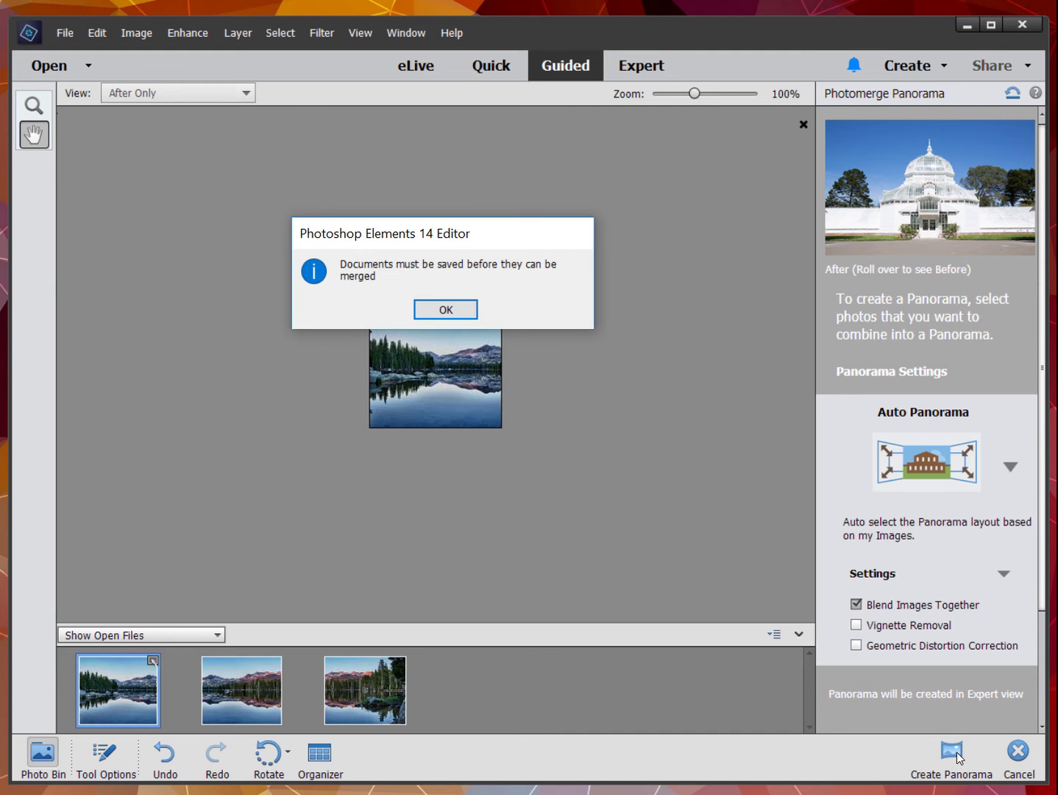
click(441, 307)
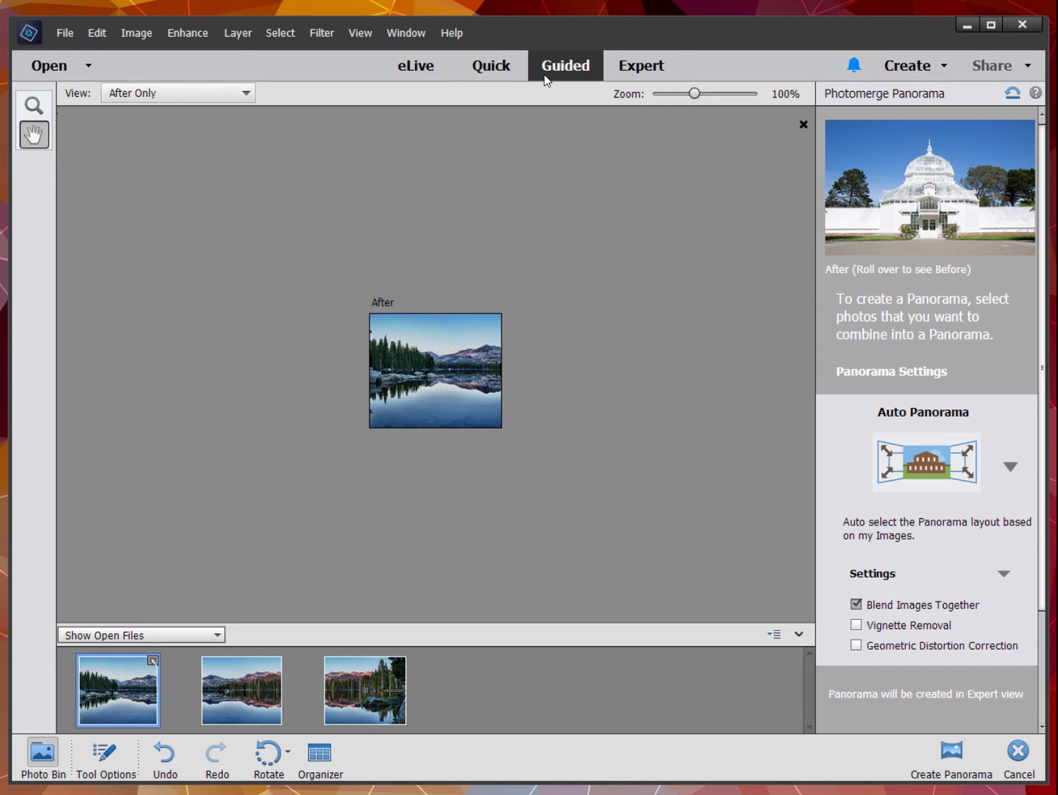
click(626, 65)
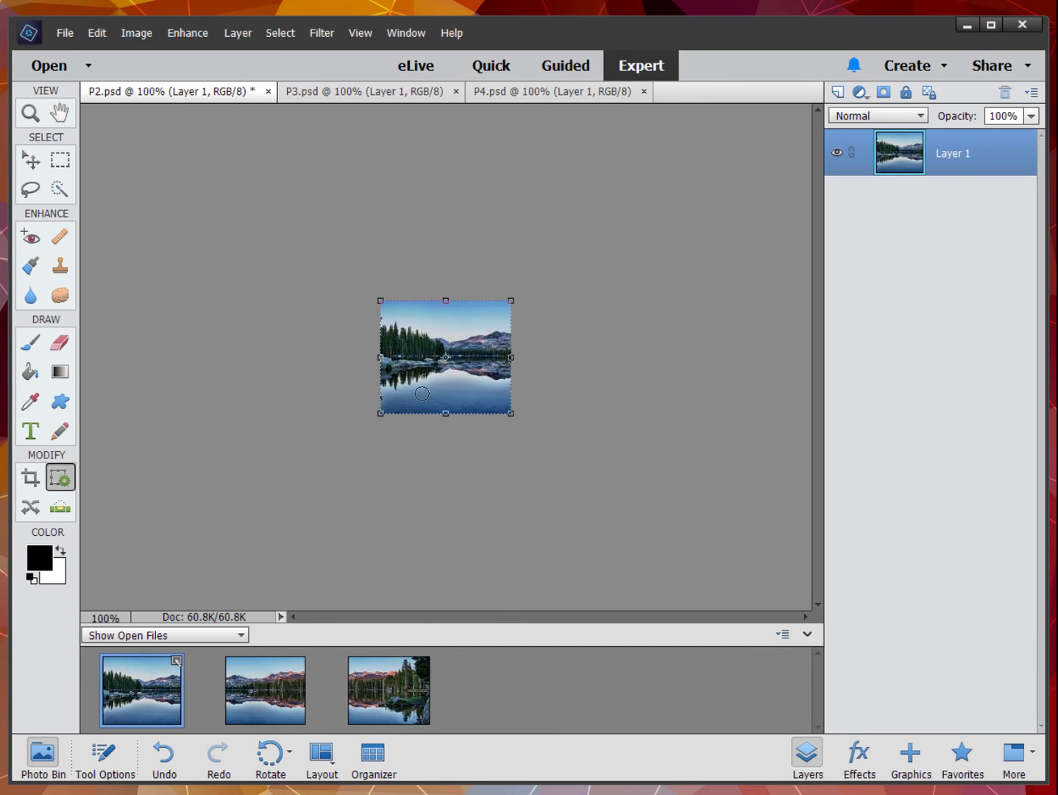
click(61, 32)
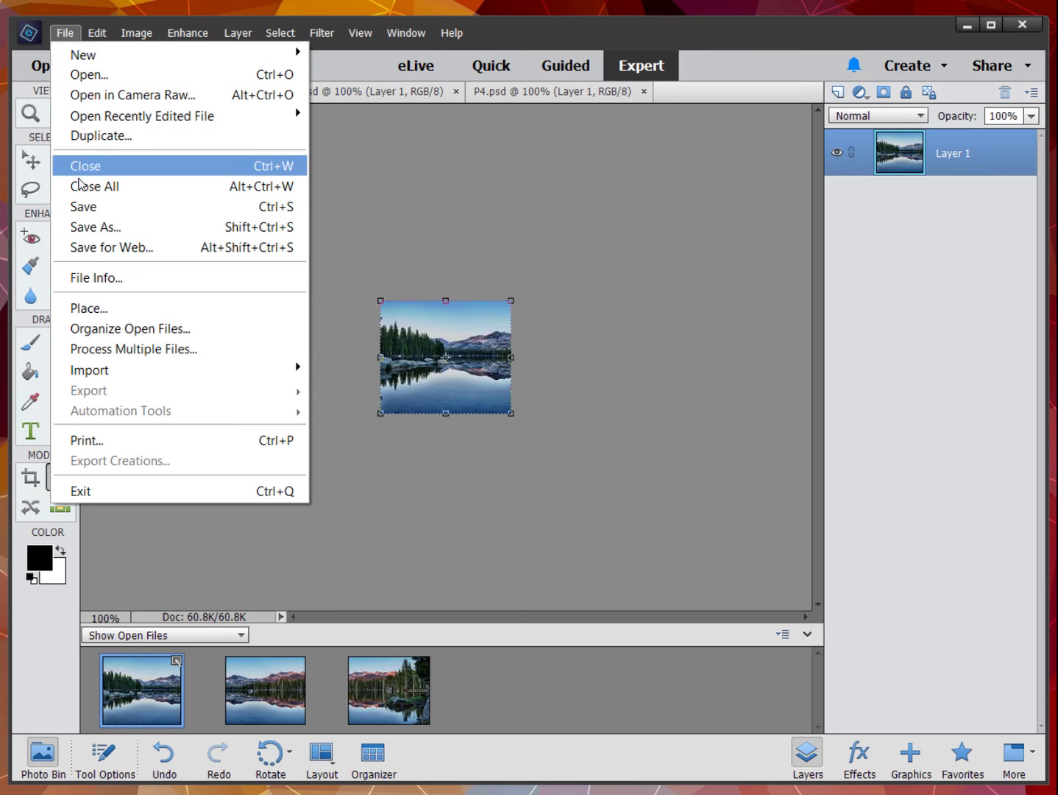
- Save P2.psd, then check the File menu on P3.psd and P4.psd without choosing anything
click(83, 206)
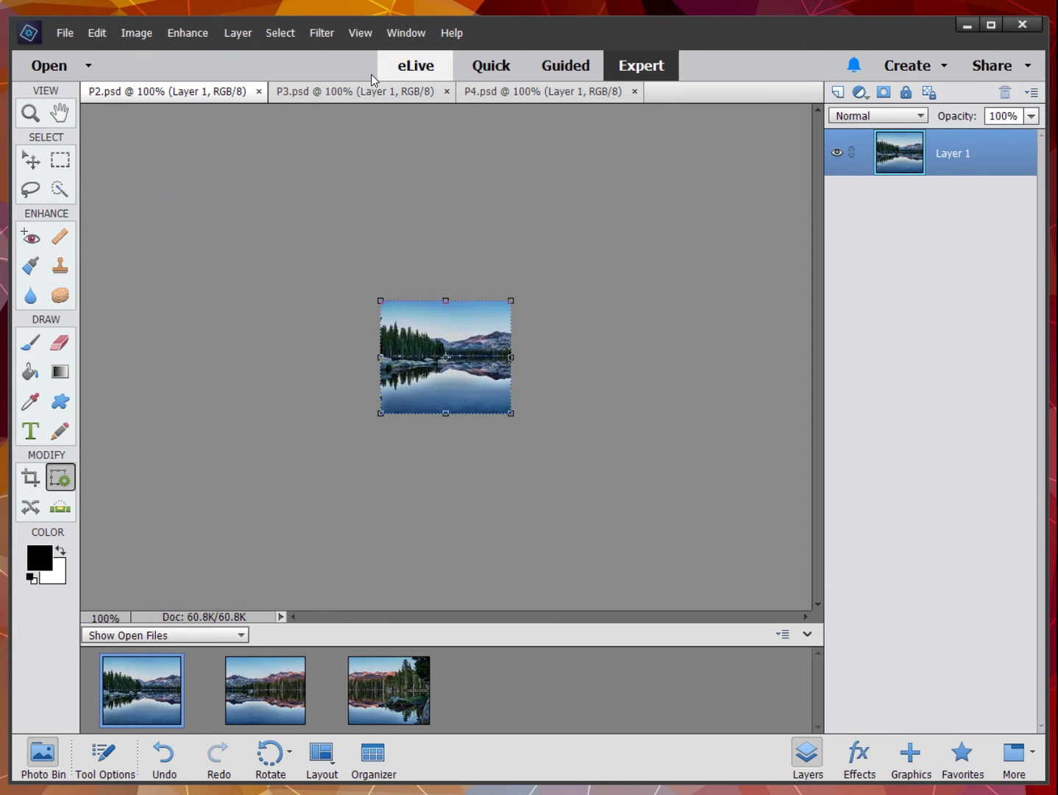
click(367, 91)
click(65, 32)
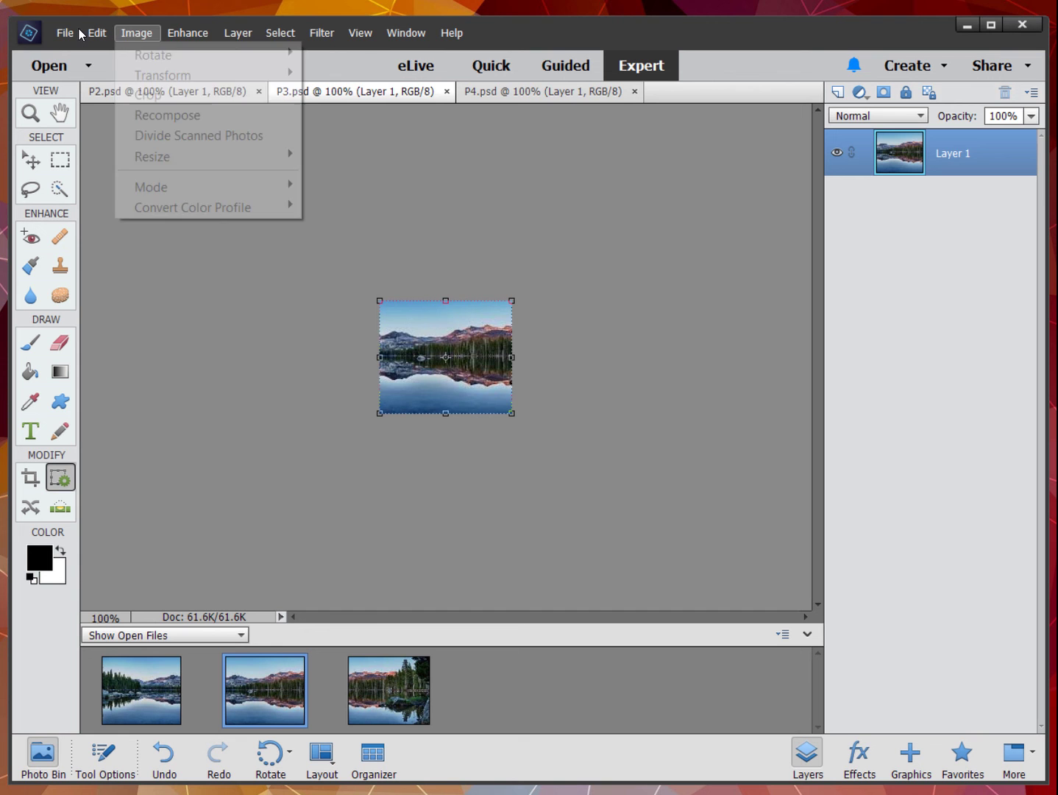
click(521, 224)
click(504, 91)
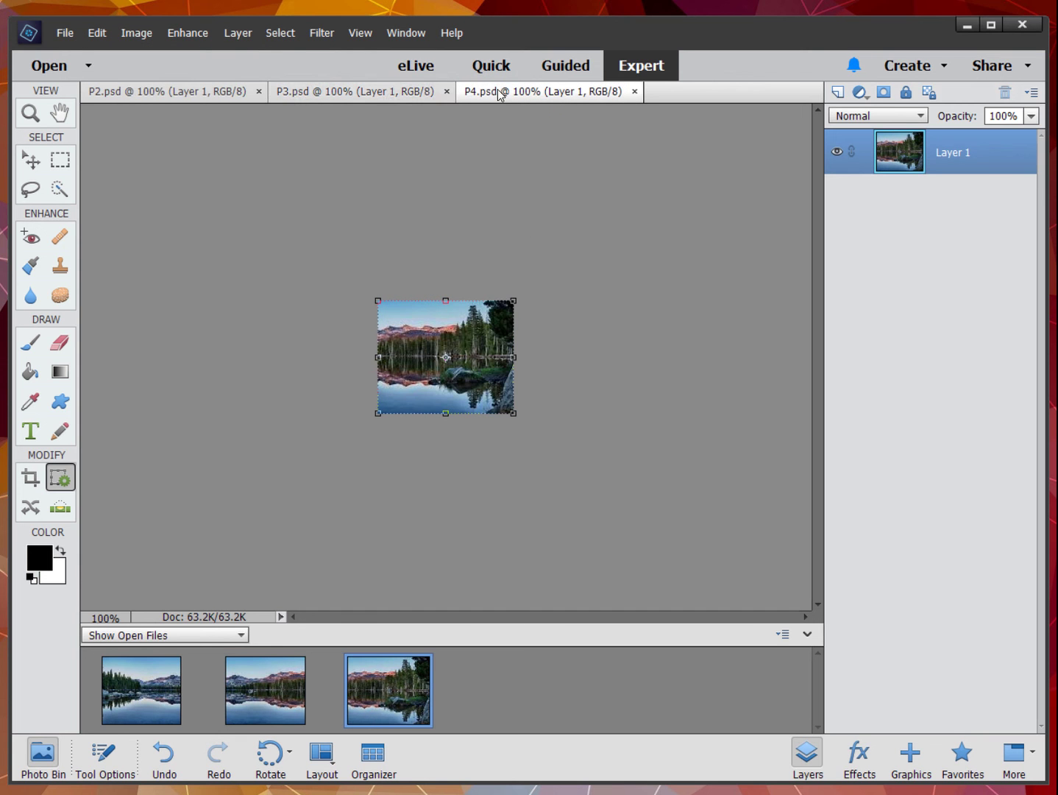
click(64, 32)
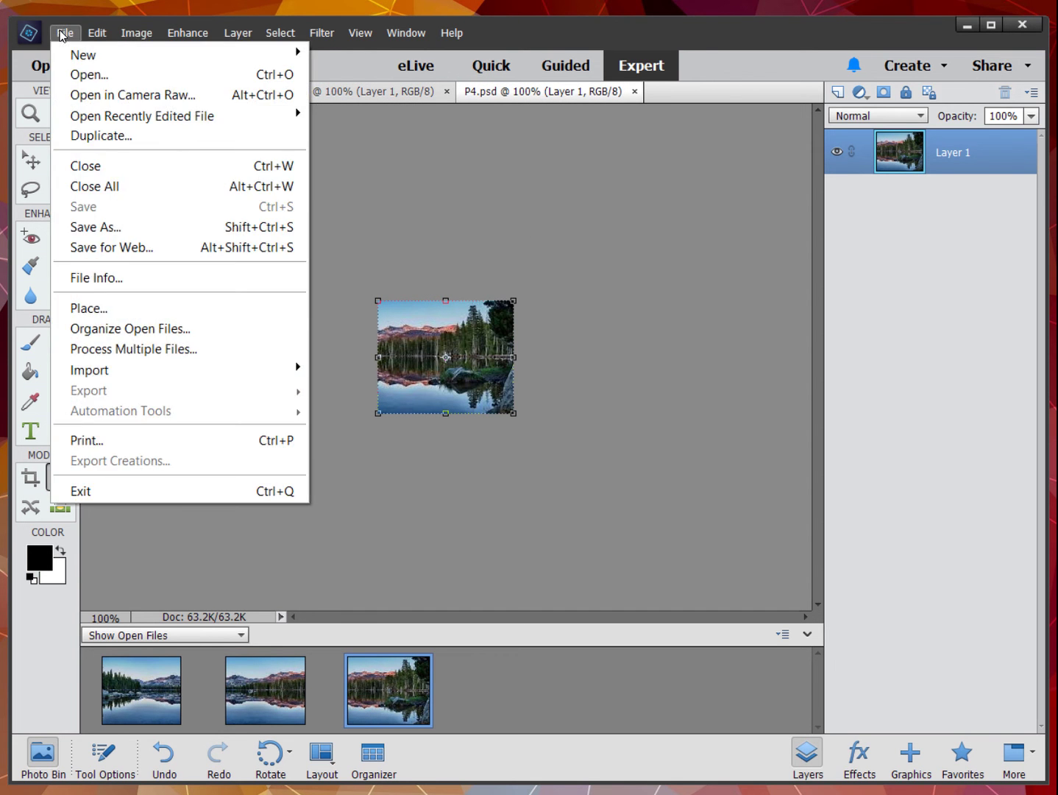
click(59, 42)
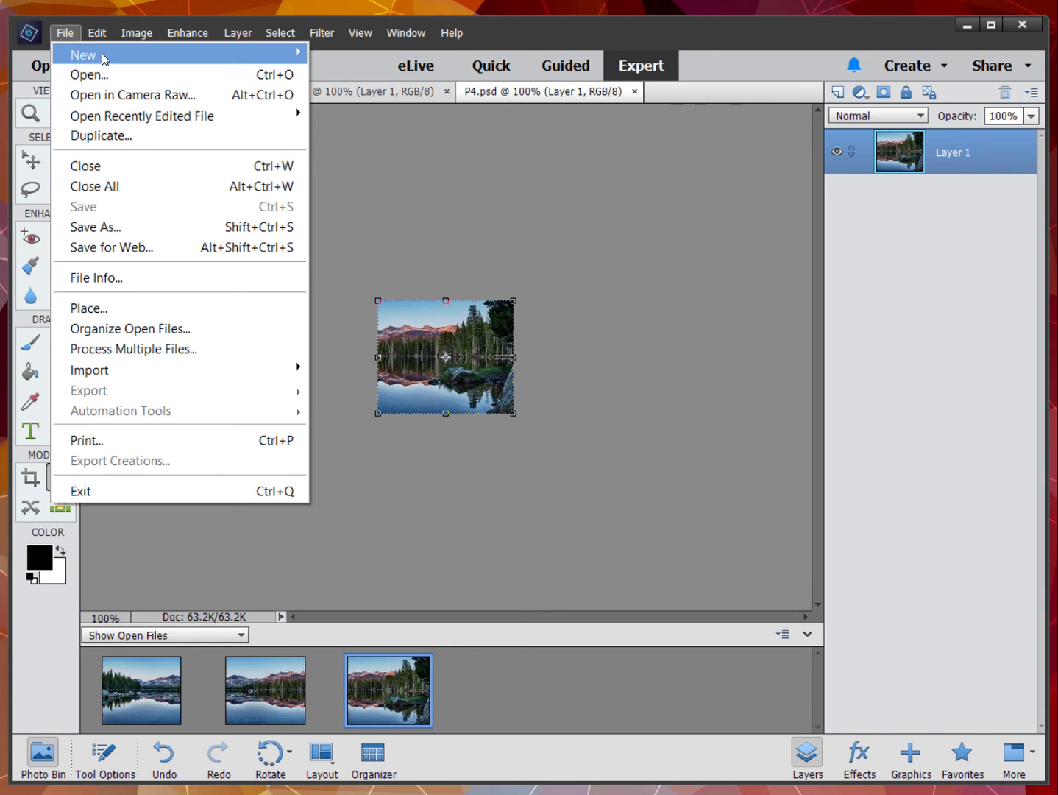
click(430, 181)
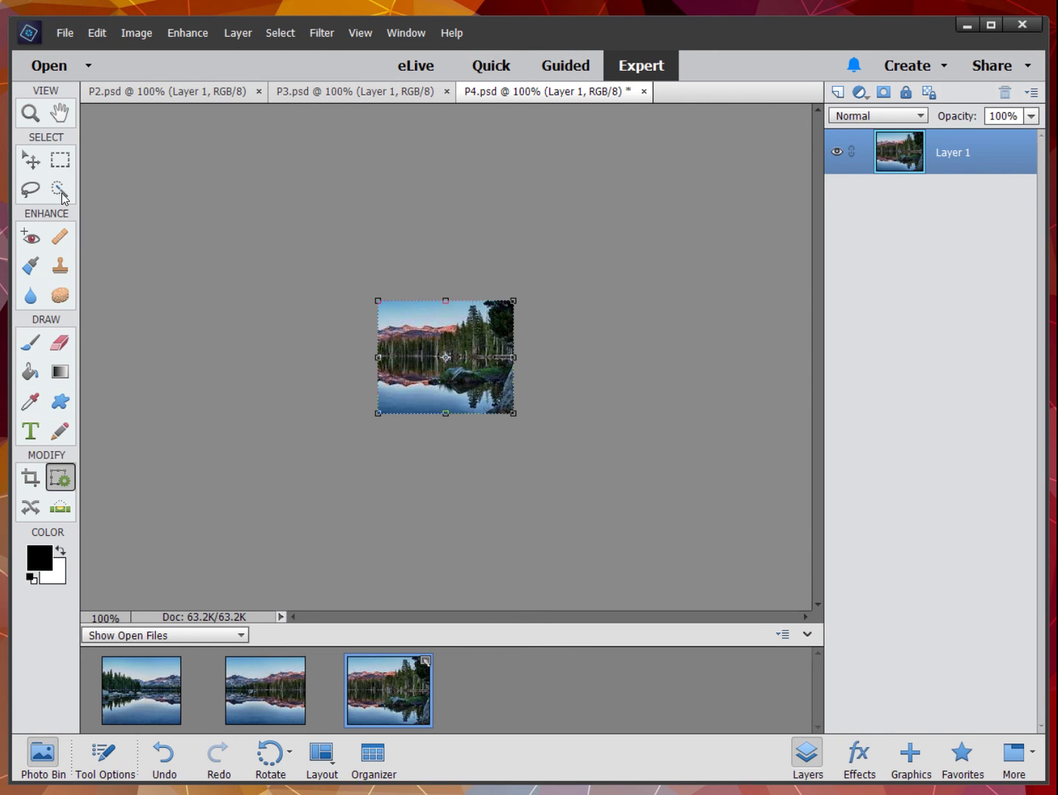
- Pick the Rectangular Marquee tool and cycle through P3 and P2, ending on P4.psd
click(53, 165)
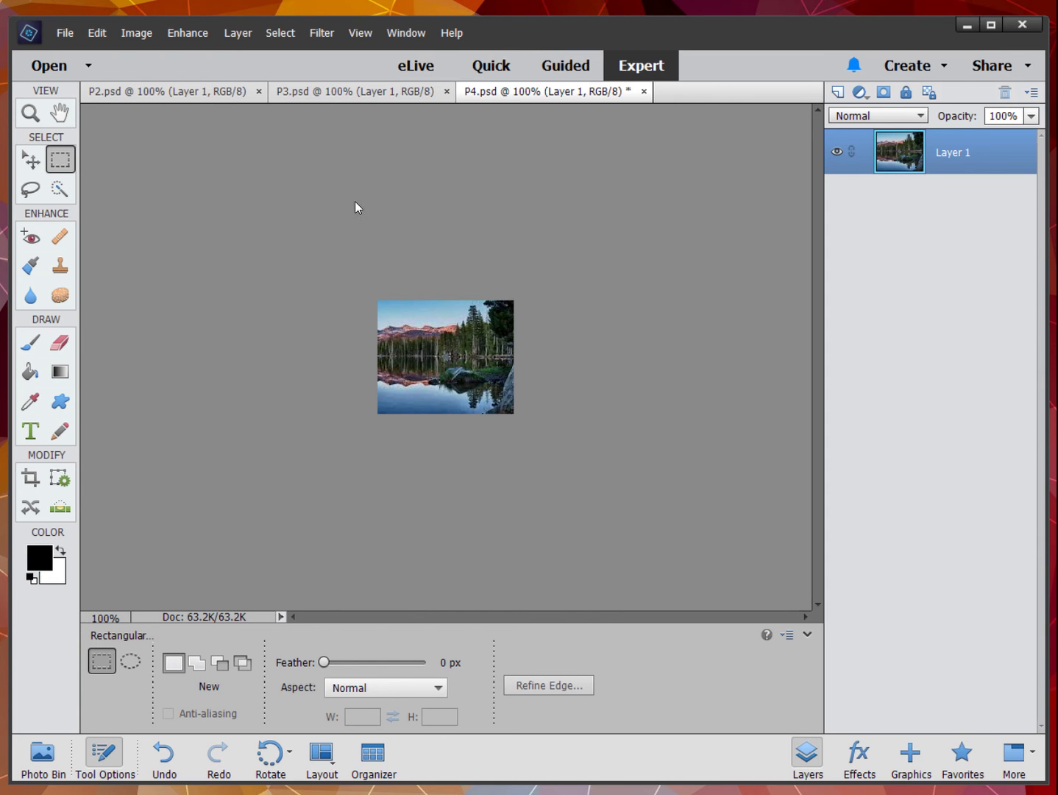
click(377, 90)
click(172, 89)
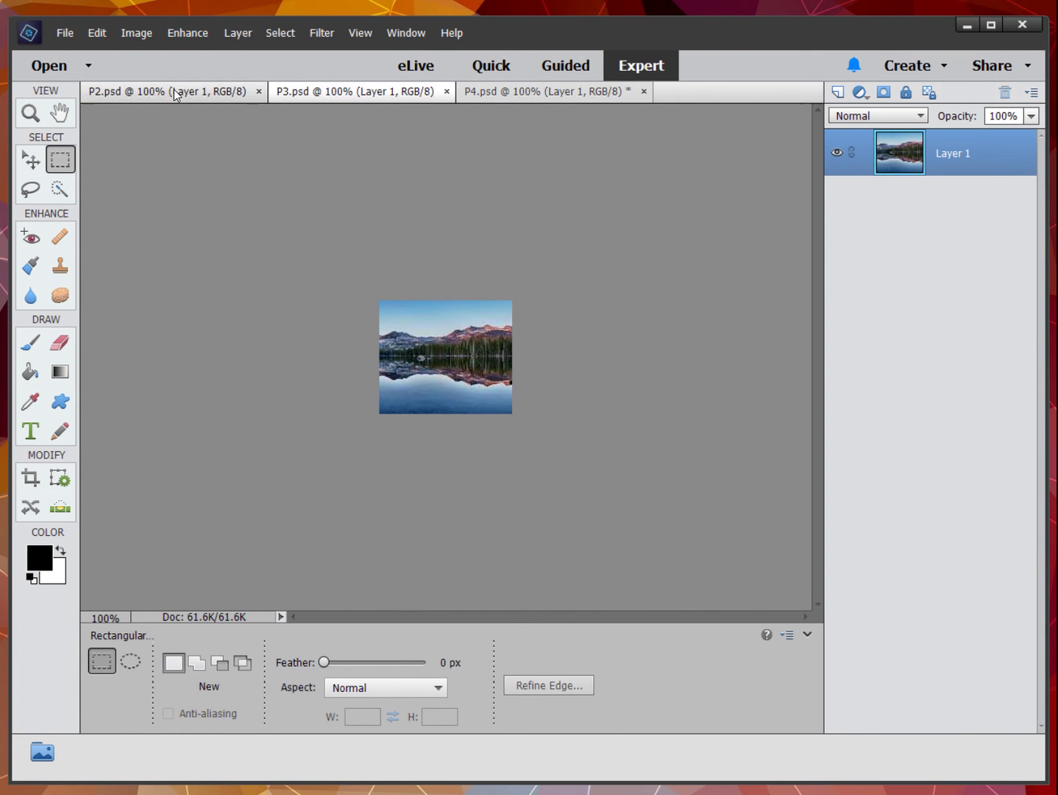
click(550, 92)
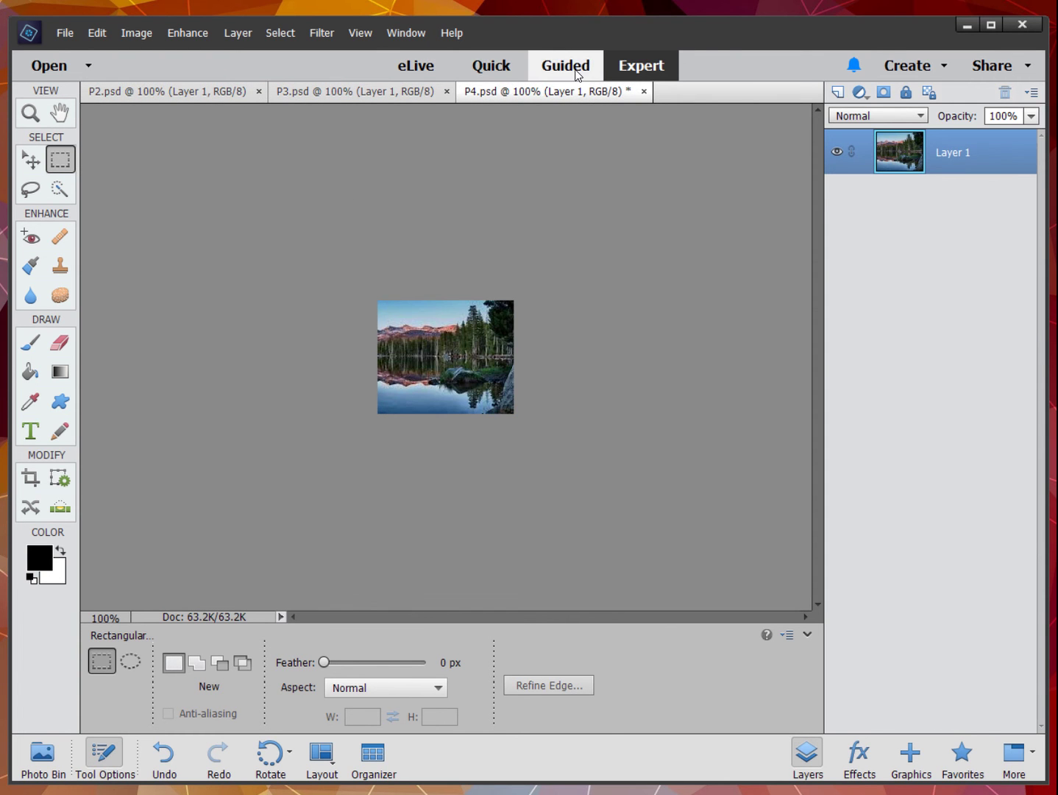
- Reopen the Photomerge Panorama guided edit and show the open photos in the Photo Bin
click(566, 66)
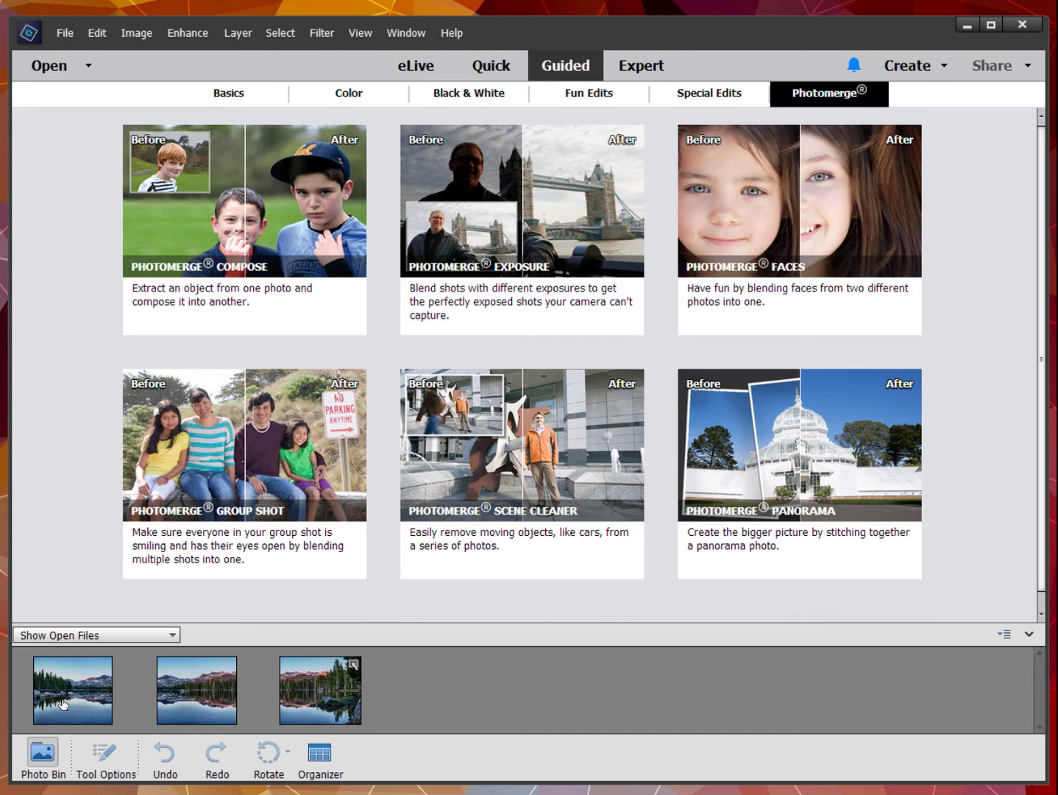
scroll(589, 544, down, 1)
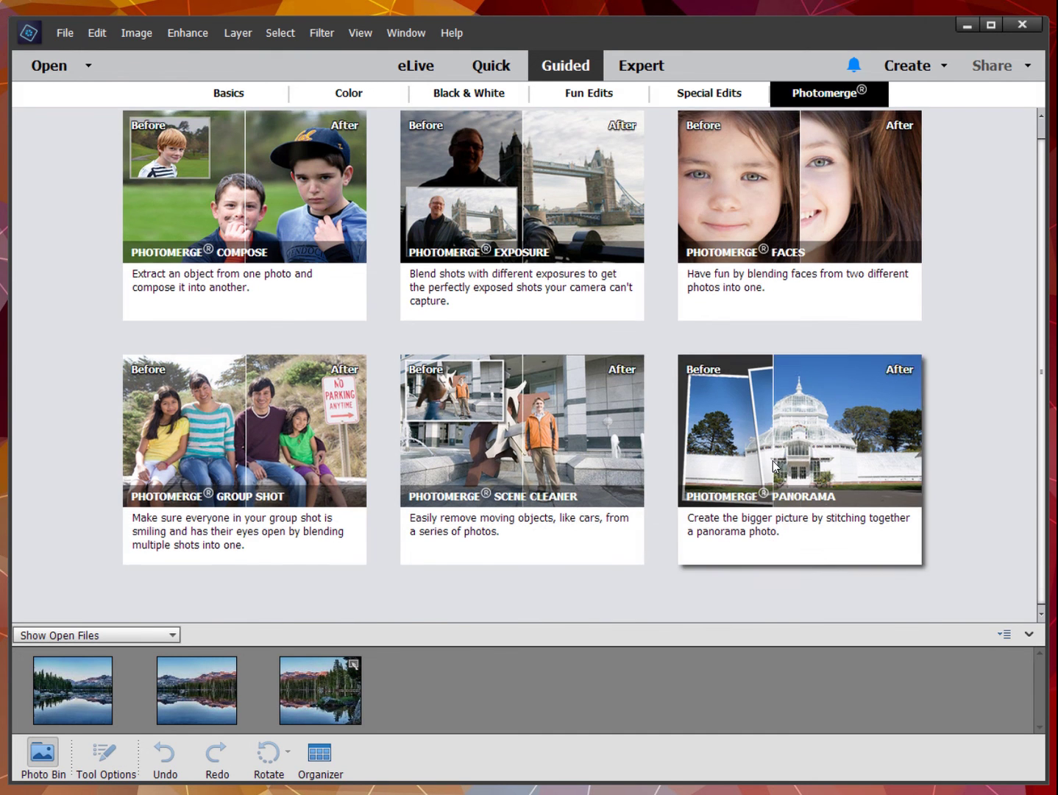
click(692, 537)
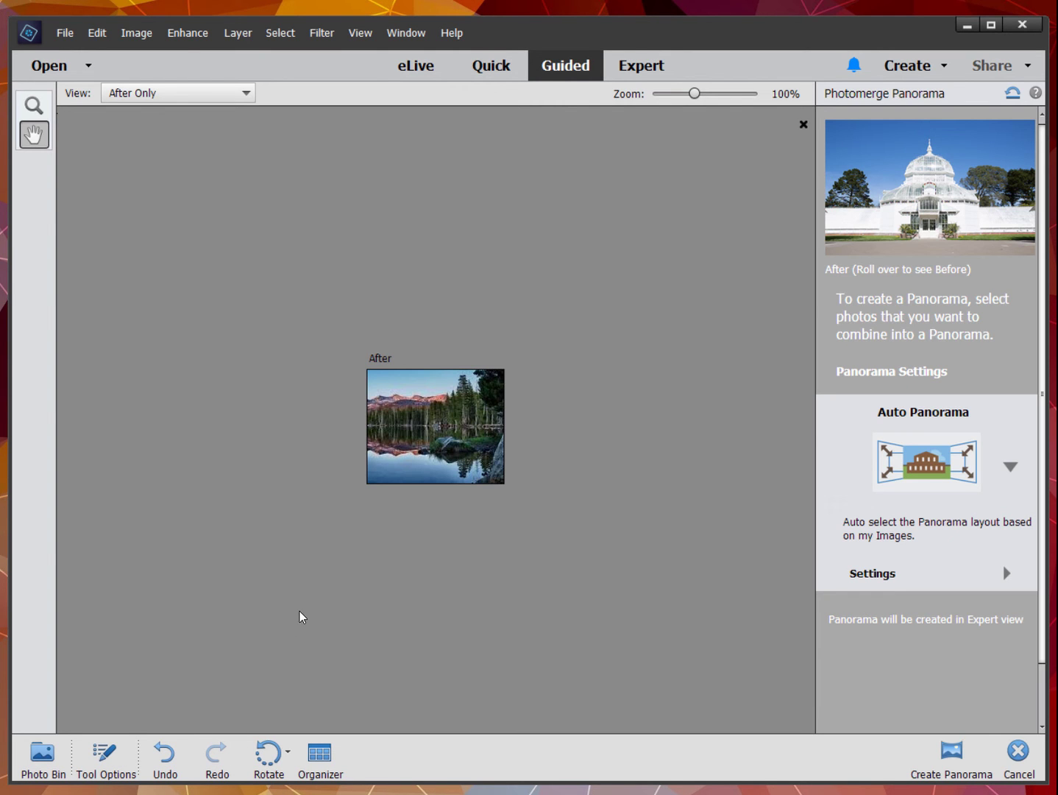
click(44, 761)
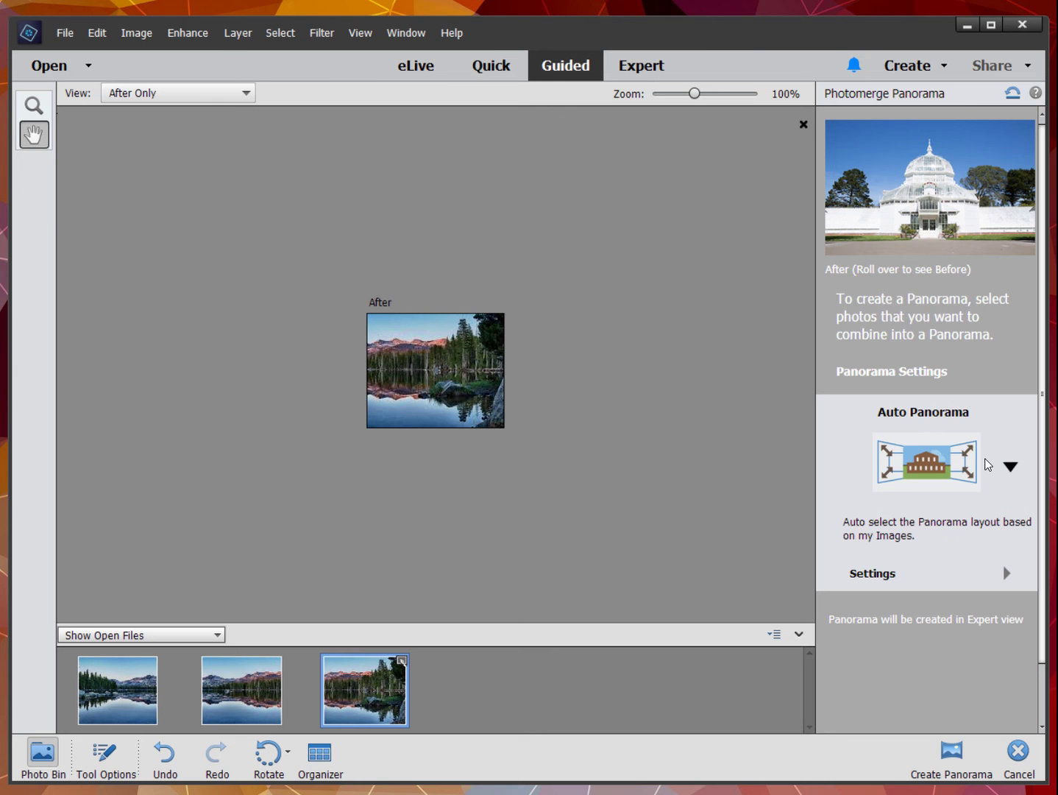
- Keep the Auto Panorama layout, check Settings, and attempt Create Panorama again
click(1006, 465)
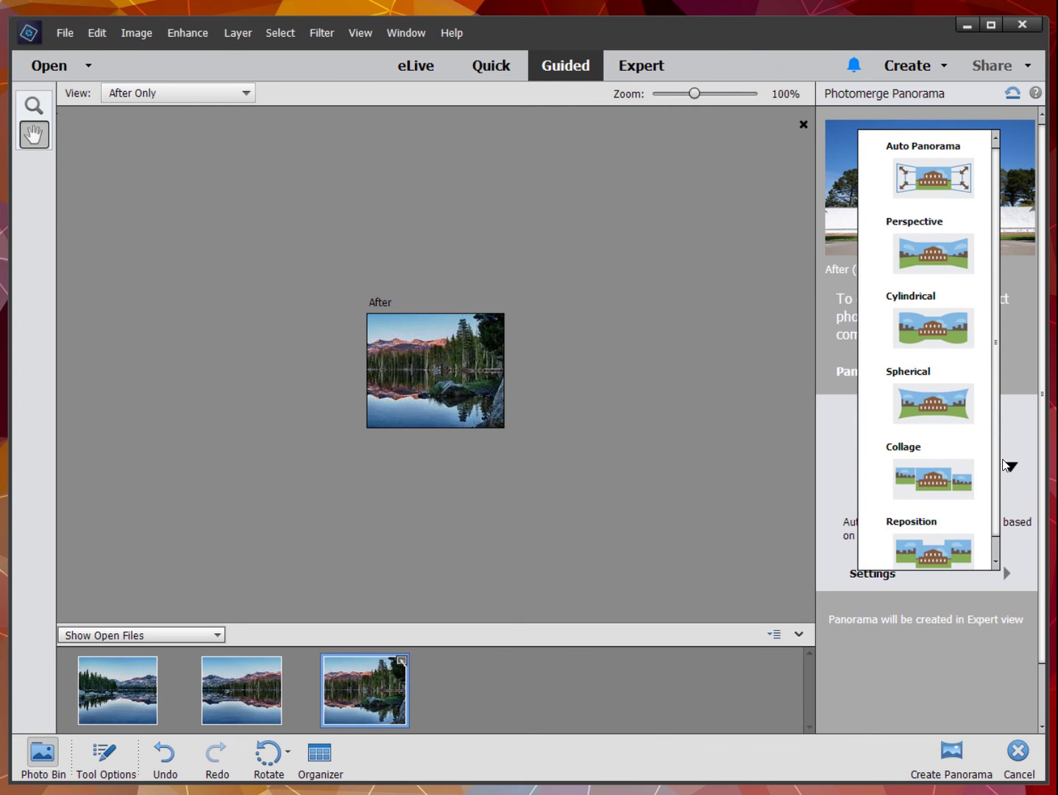
click(1005, 466)
click(935, 578)
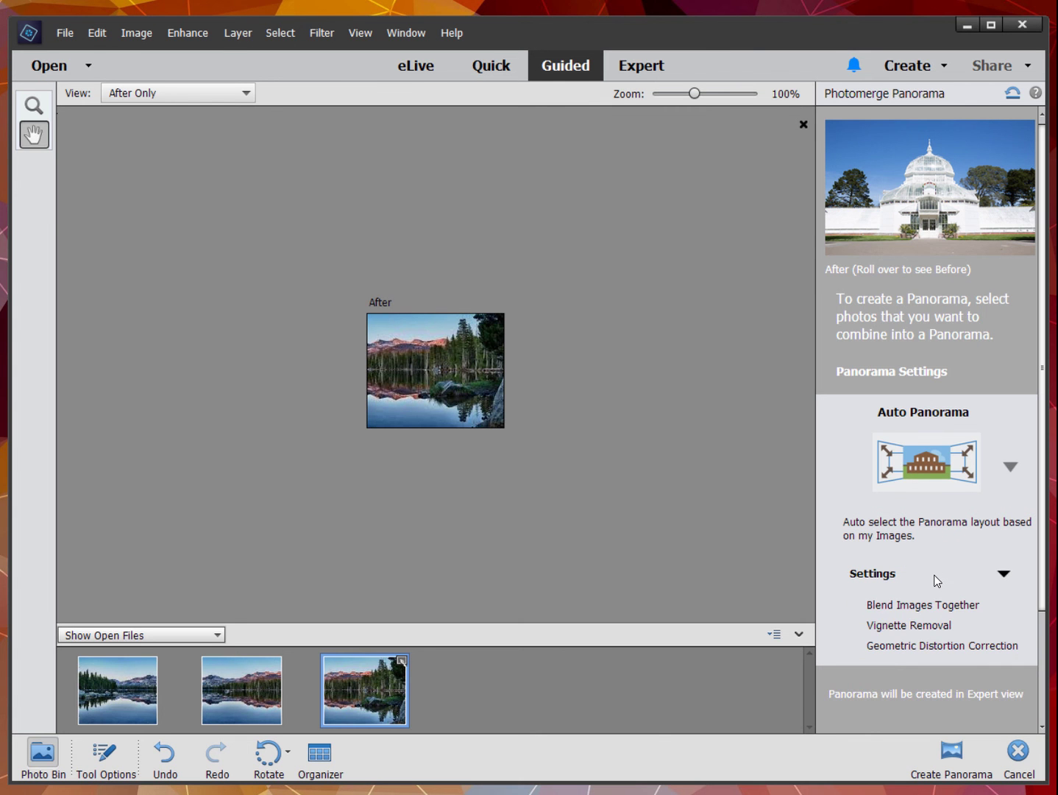
click(935, 575)
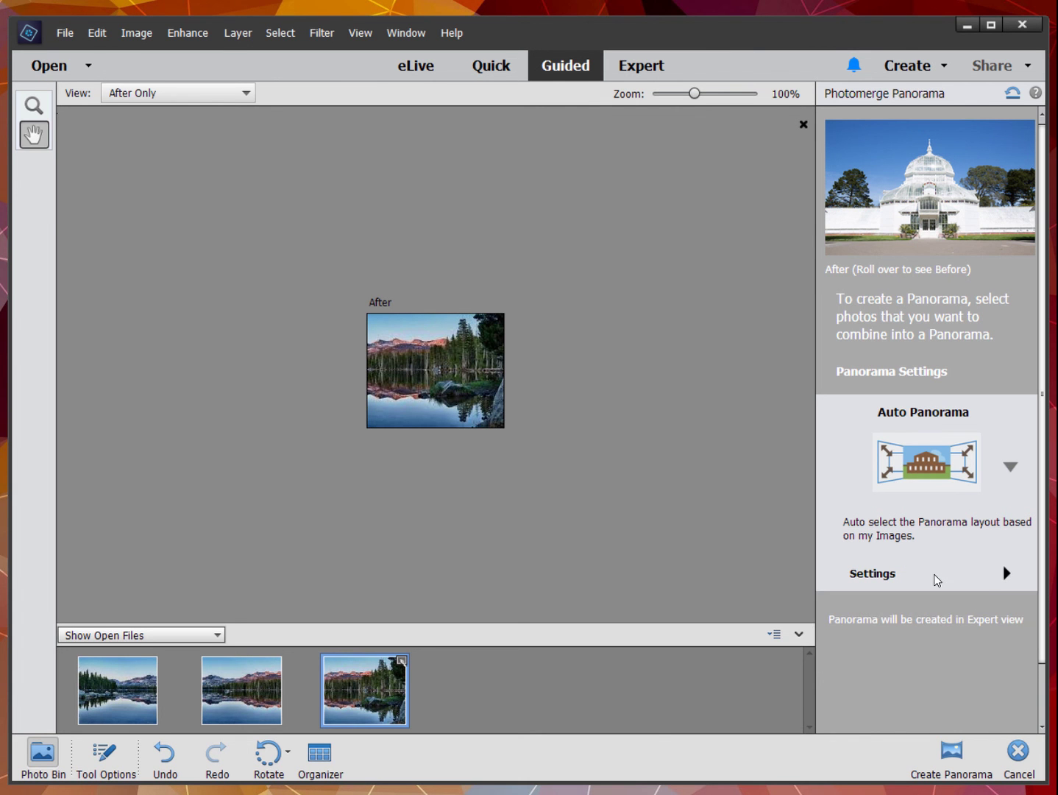
click(949, 760)
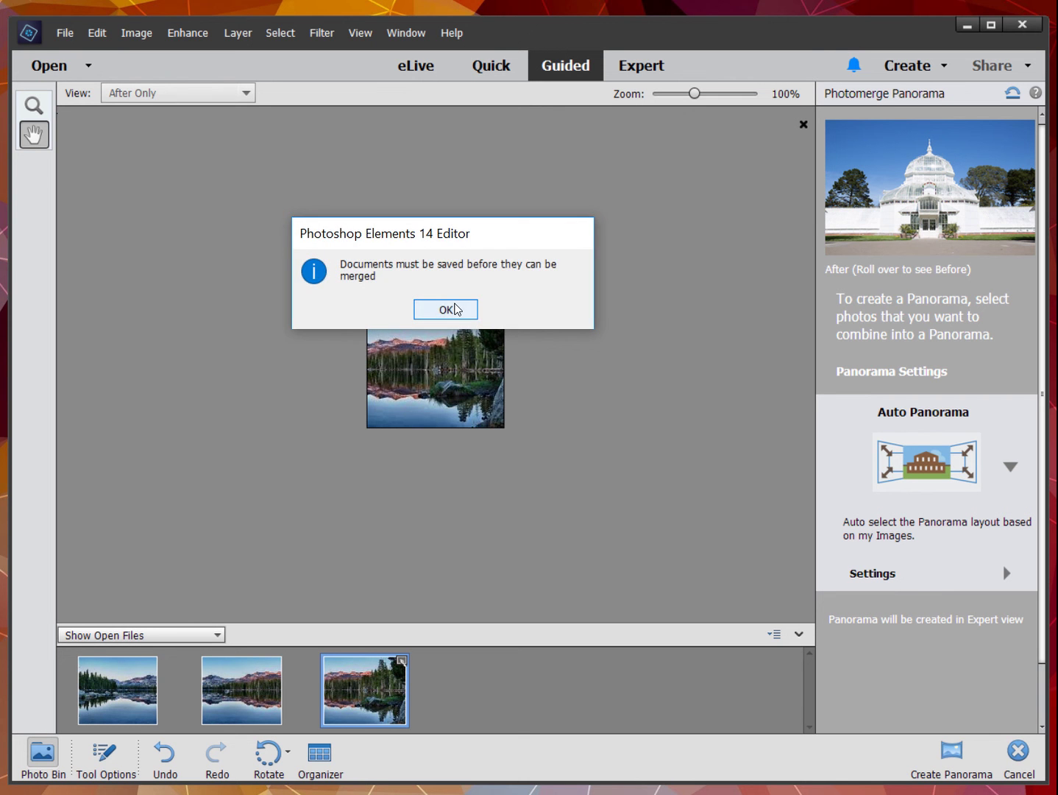
- Dismiss the save-before-merge alert and return to the Guided Basics page
click(449, 309)
mouse_move(378, 3)
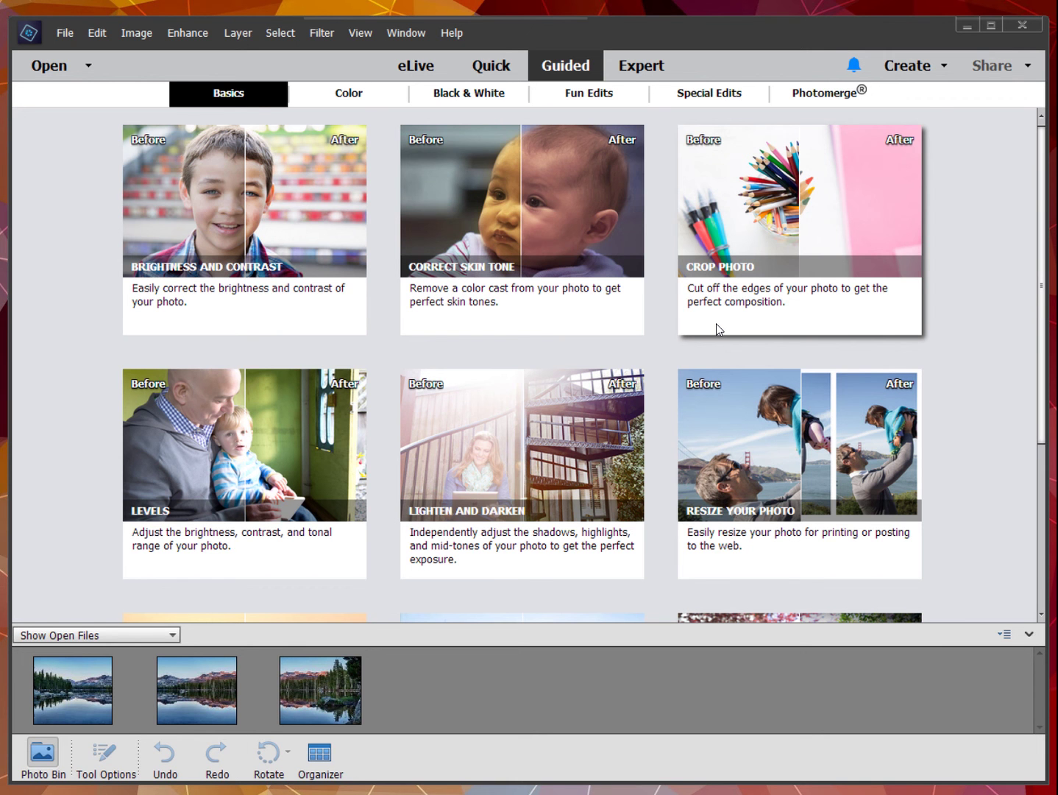
- Open the Photomerge Panorama guided edit from the Photomerge category
scroll(716, 323, down, 3)
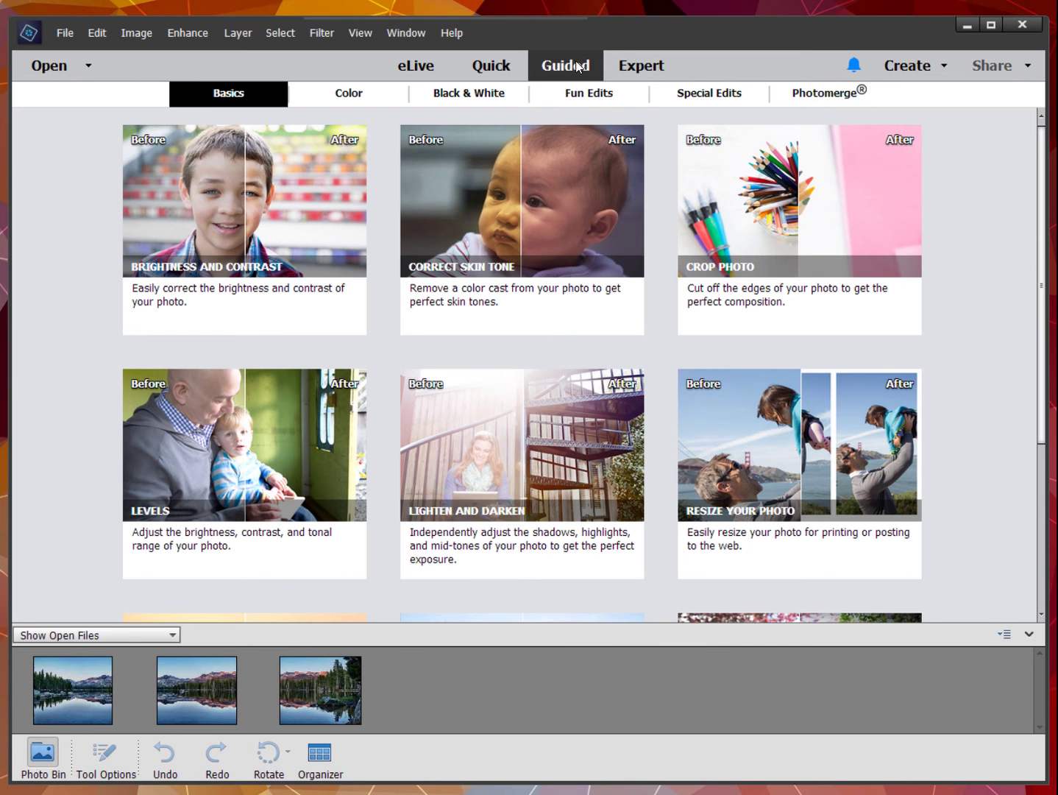
click(820, 96)
scroll(812, 373, down, 1)
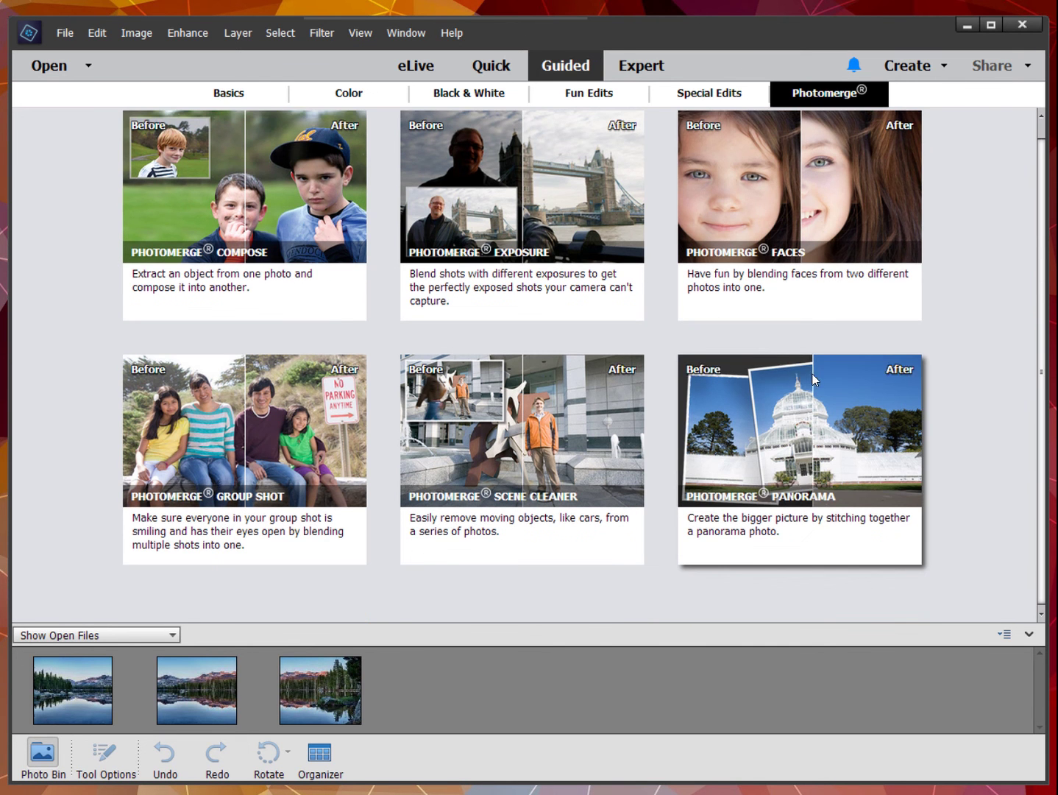
click(771, 439)
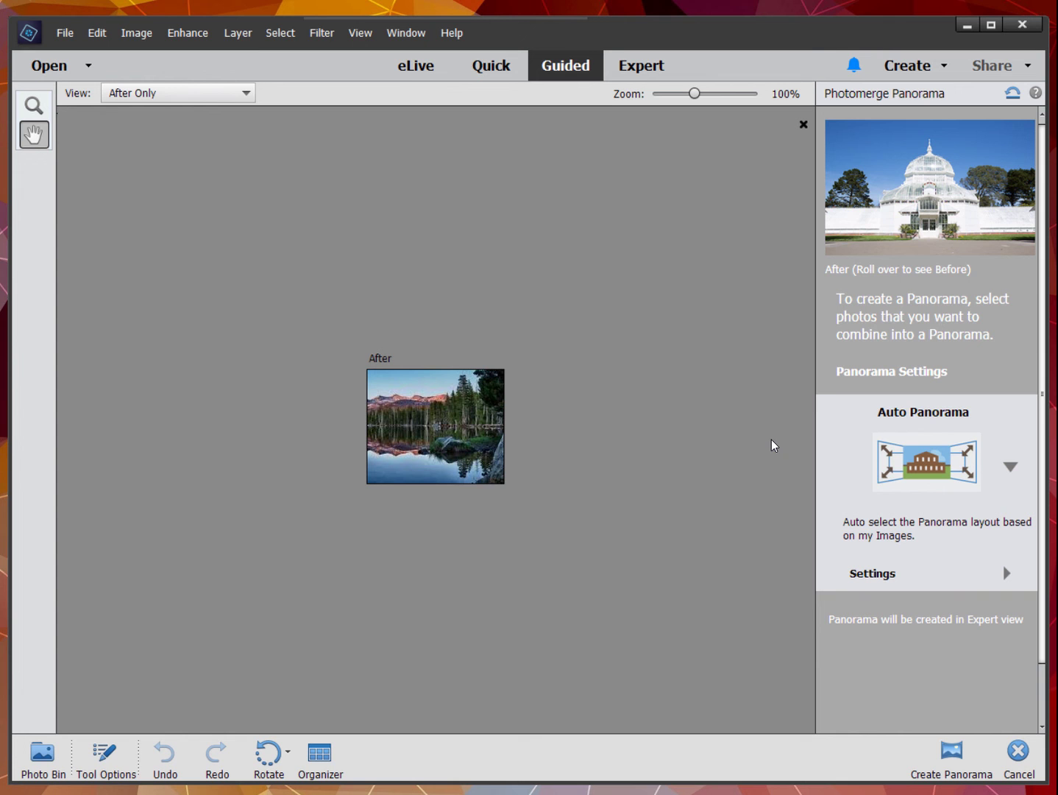
- Keep Auto Panorama, check Settings, and select the first lake photo in the Photo Bin
click(1010, 468)
click(1009, 471)
click(1008, 575)
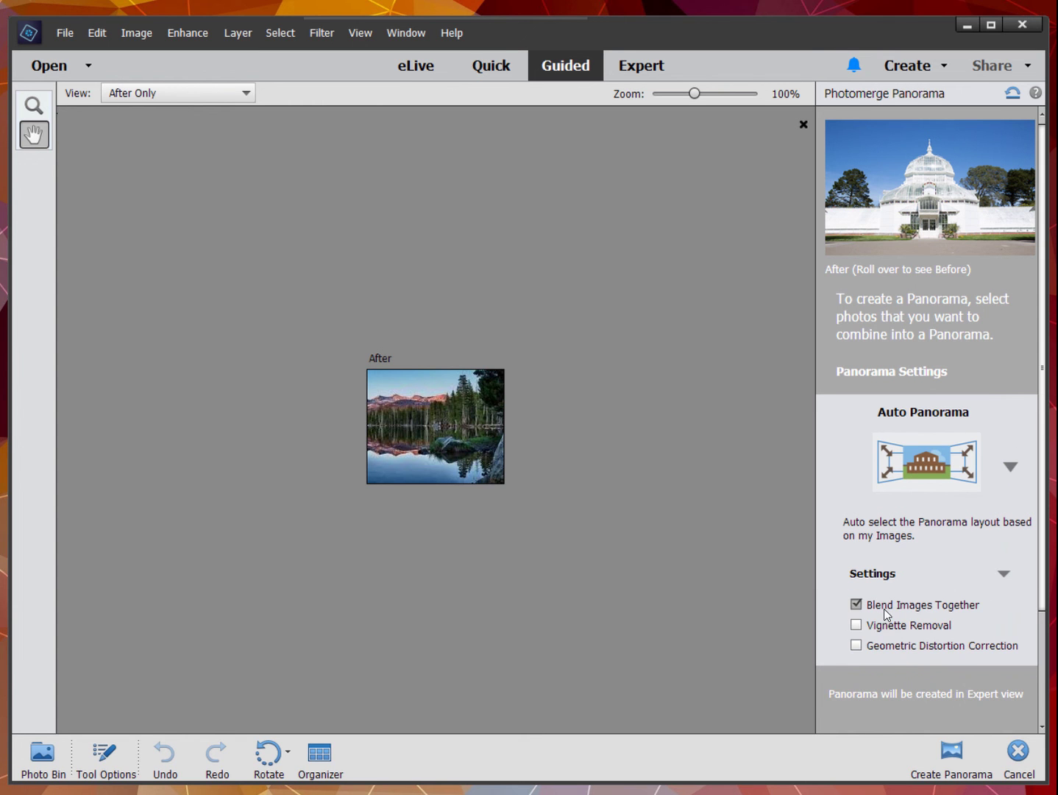
click(1005, 574)
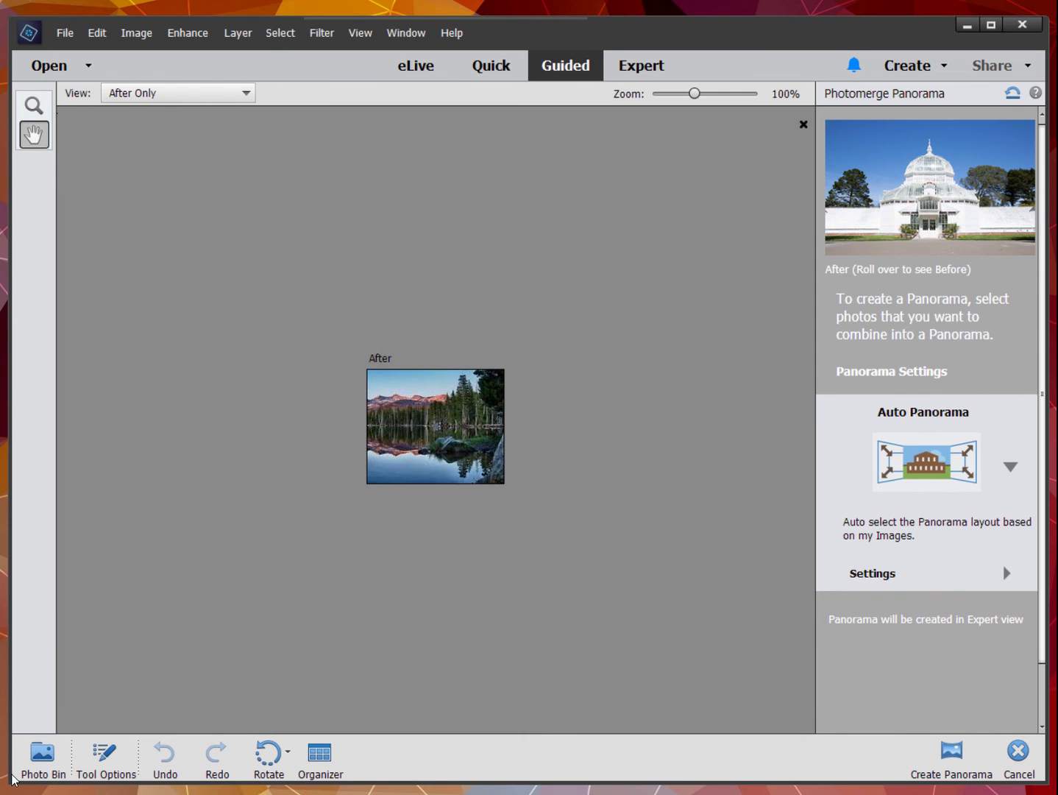
click(42, 754)
click(90, 705)
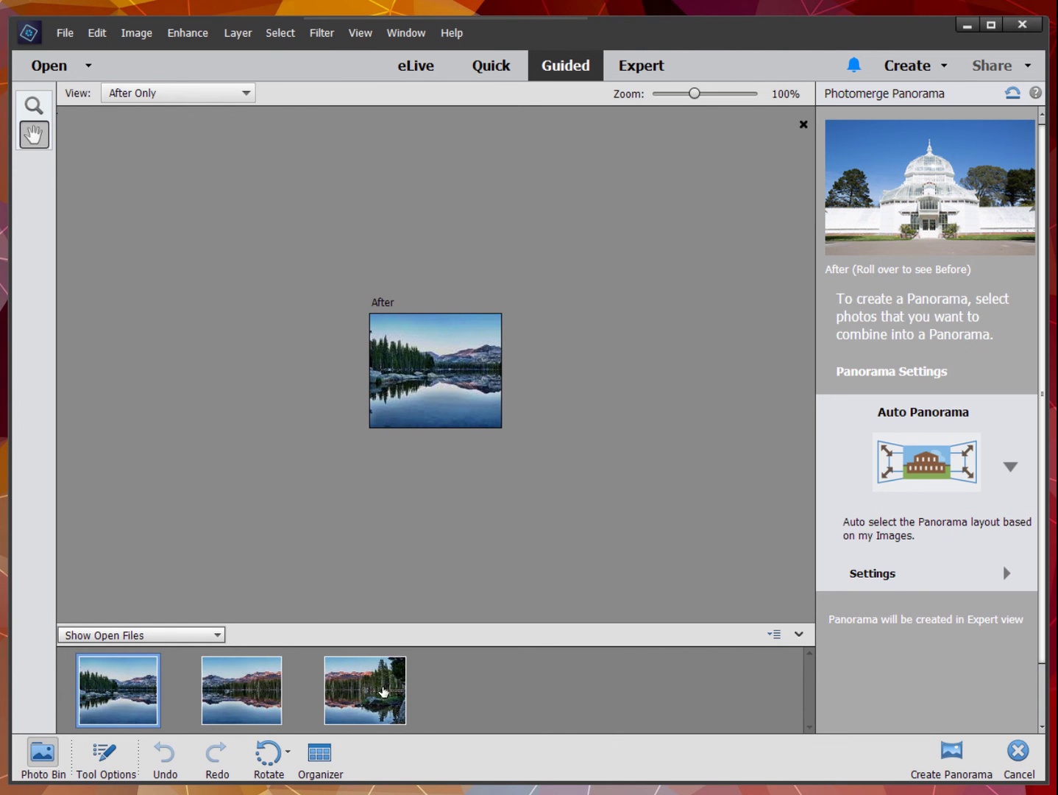
- Create the panorama, accept automatic edge filling, and dismiss the out-of-memory error
click(951, 753)
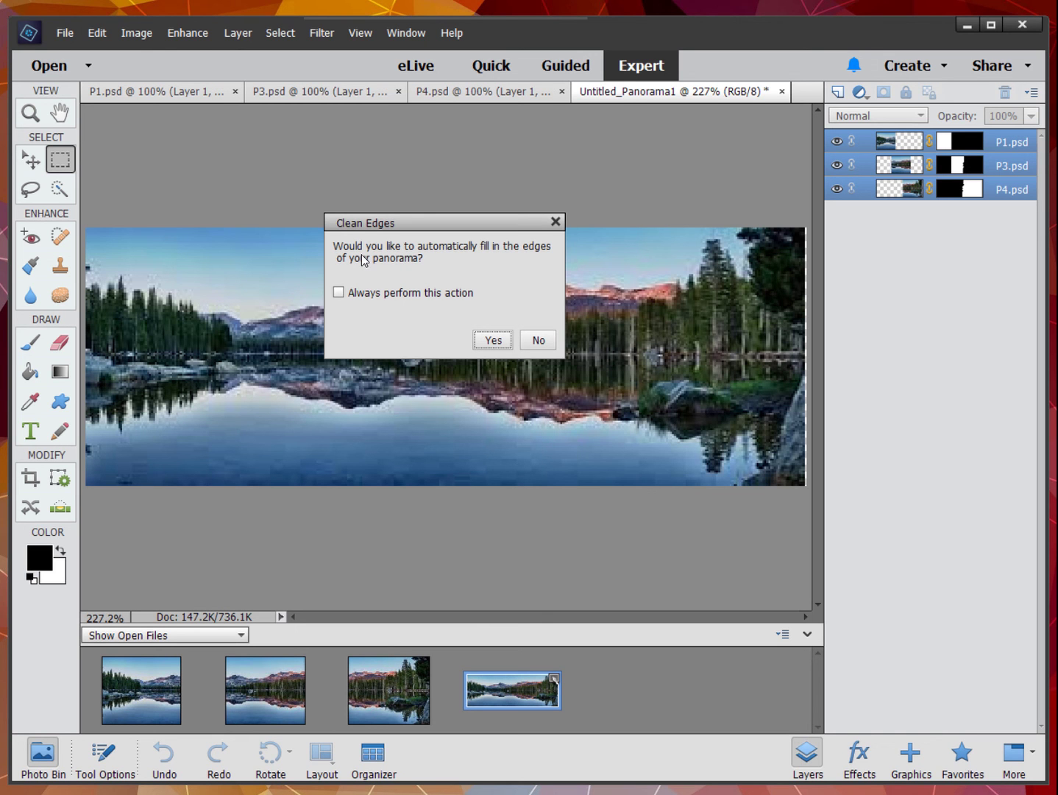
click(492, 338)
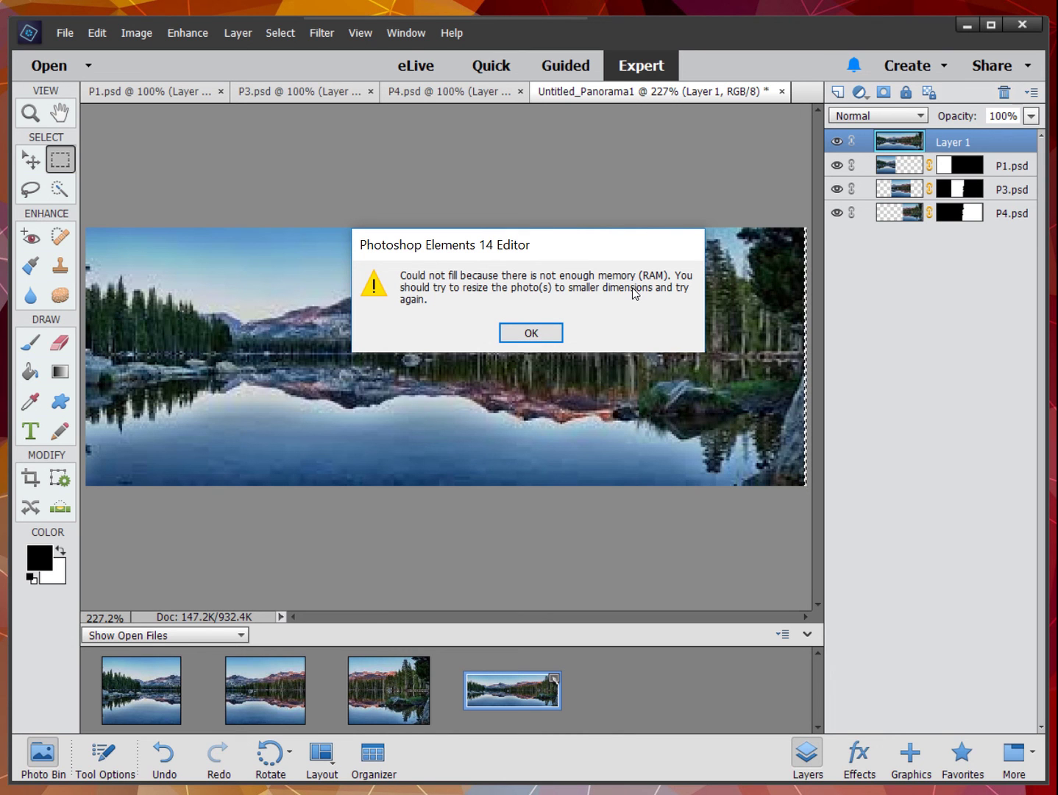
click(532, 337)
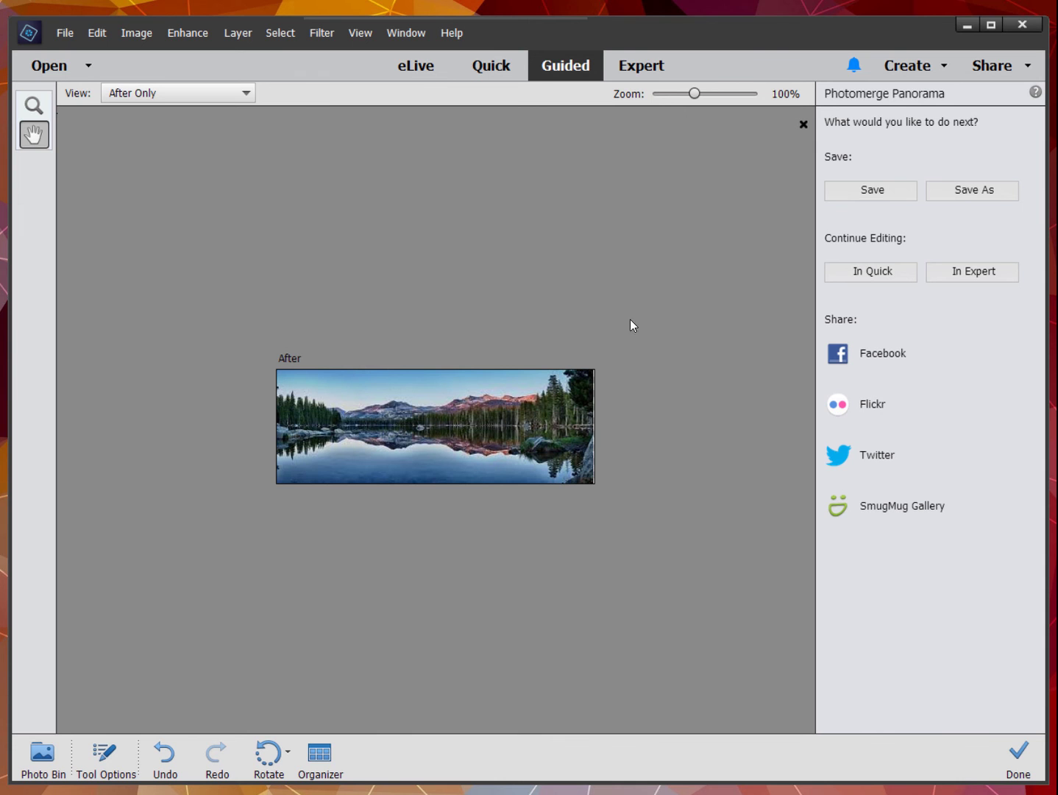
- Move Untitled_Panorama1 into Expert mode to edit its Layer 1 and masked photo layers
click(646, 66)
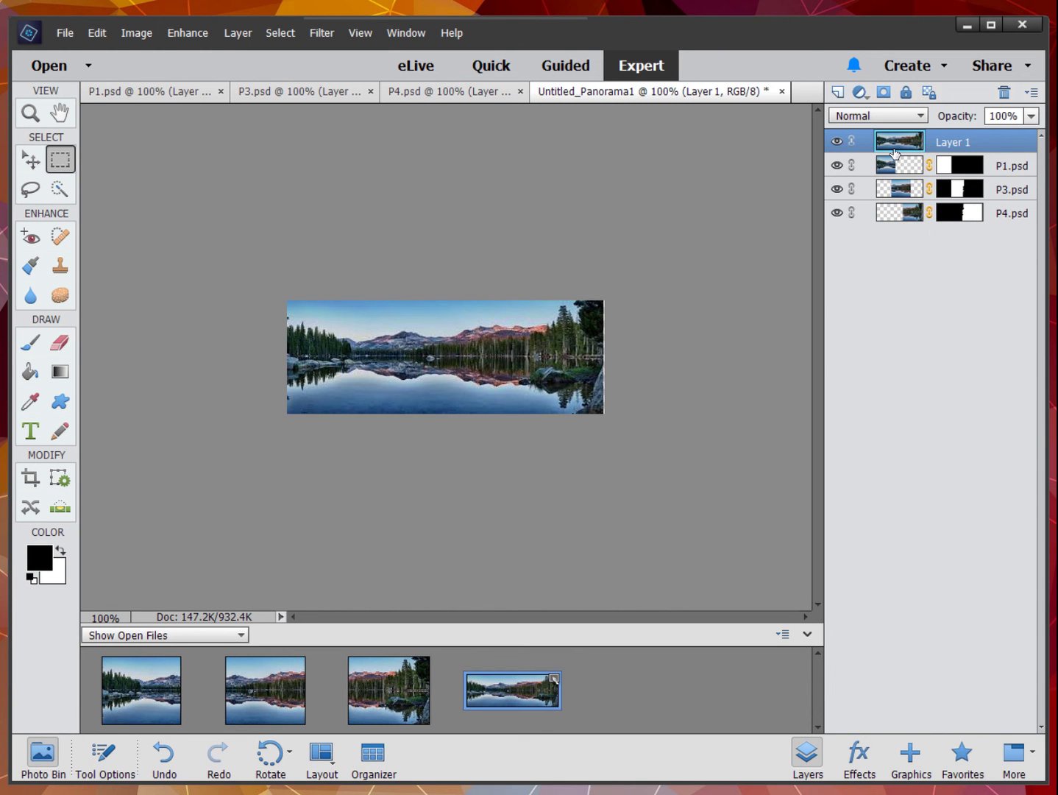
- Flatten Layer 1 and the P1, P3, P4 layers into one Background with Layer > Flatten Image
click(135, 34)
key(Right)
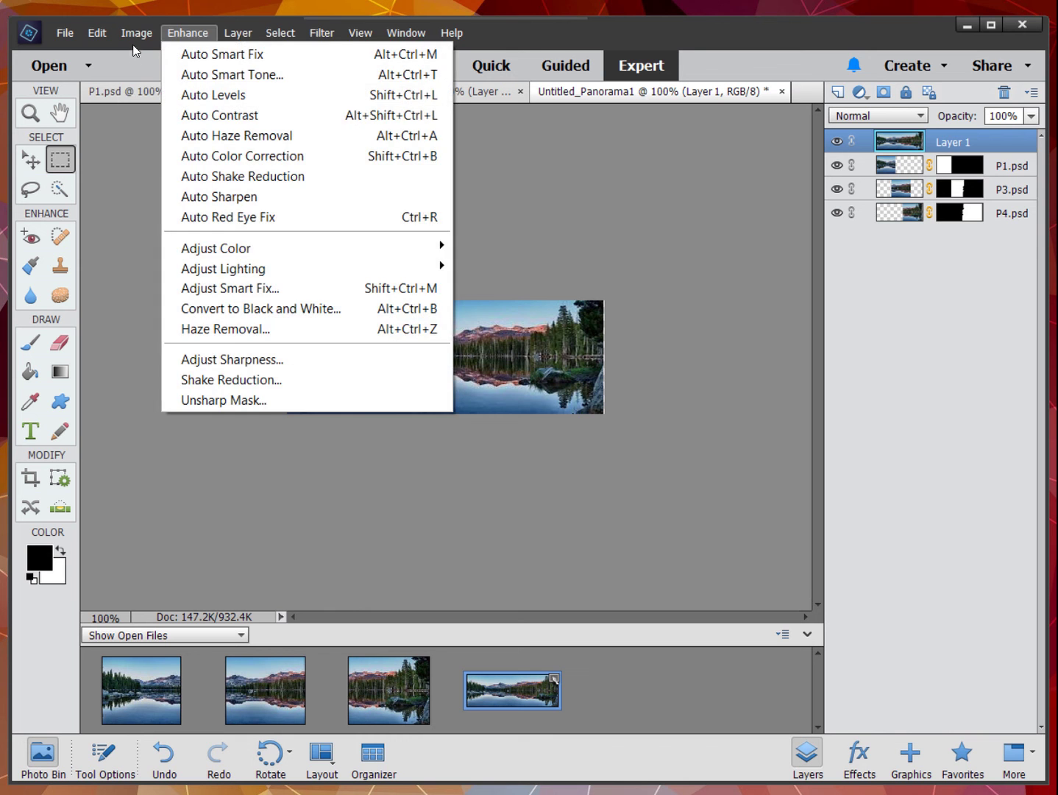
mouse_move(136, 43)
key(Right)
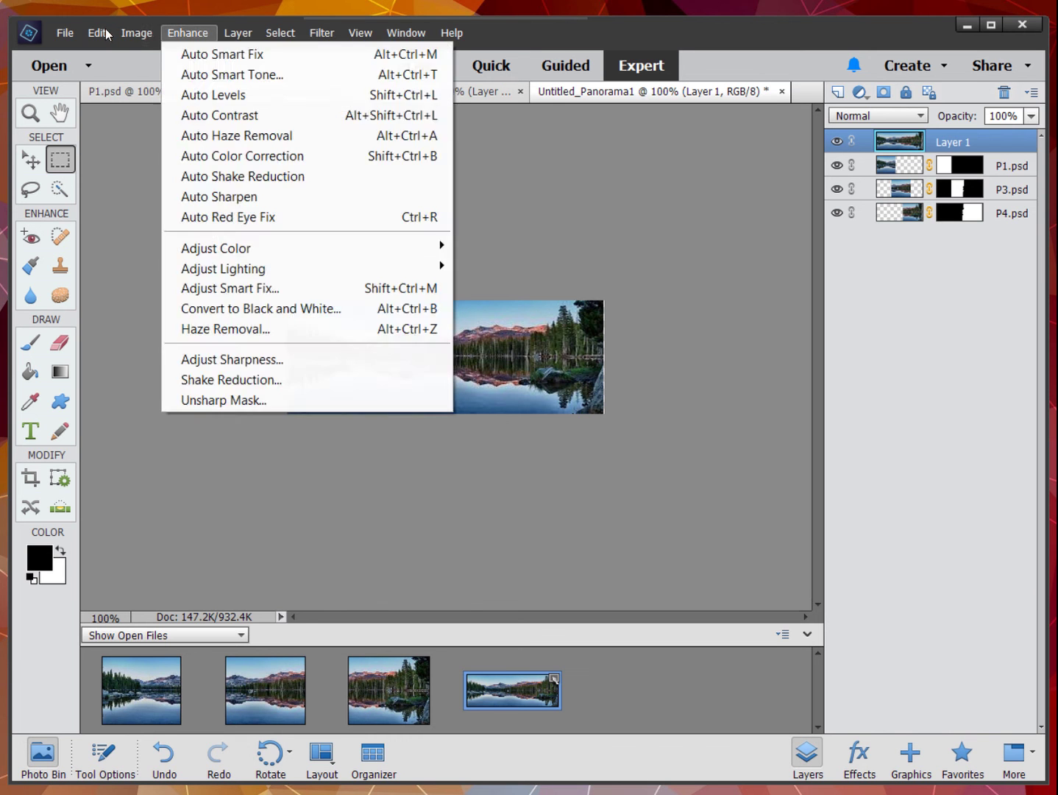
key(Right)
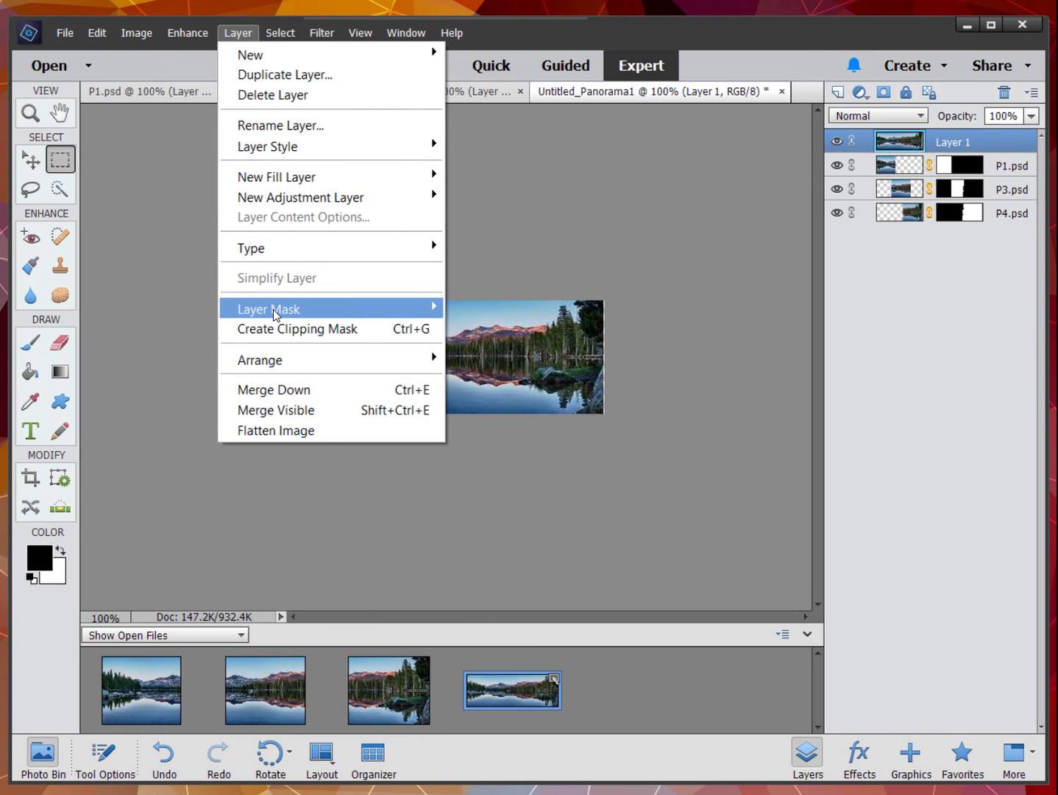
click(278, 430)
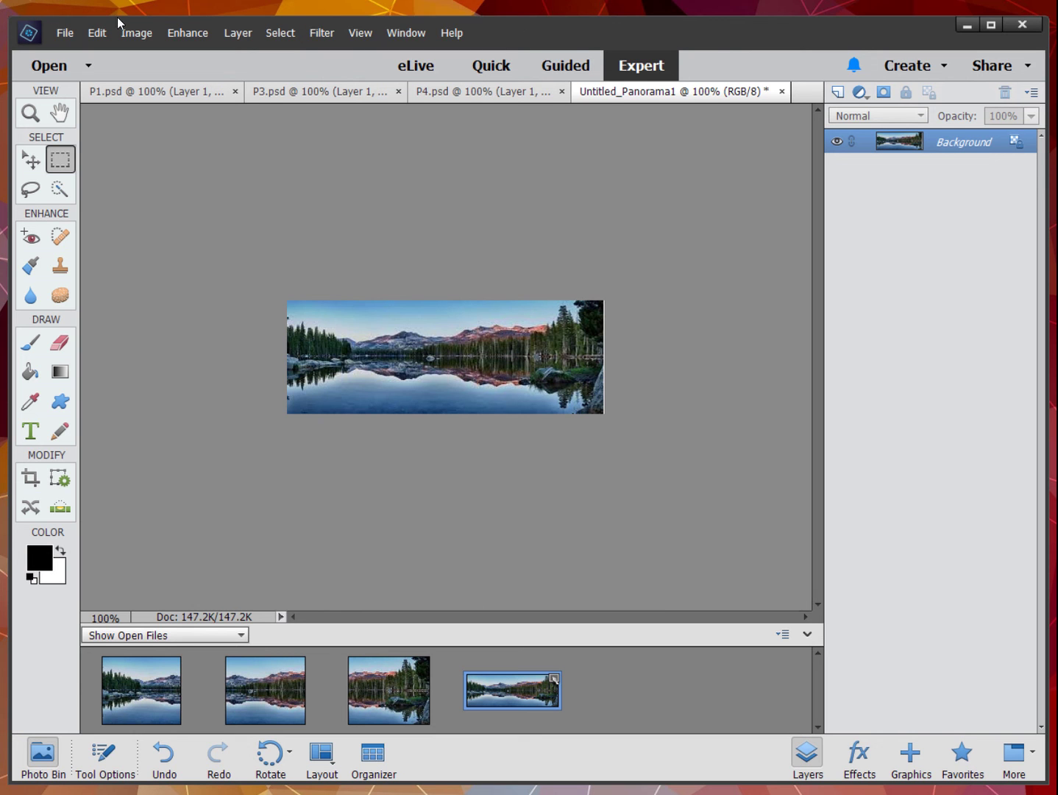
mouse_move(352, 2)
click(327, 16)
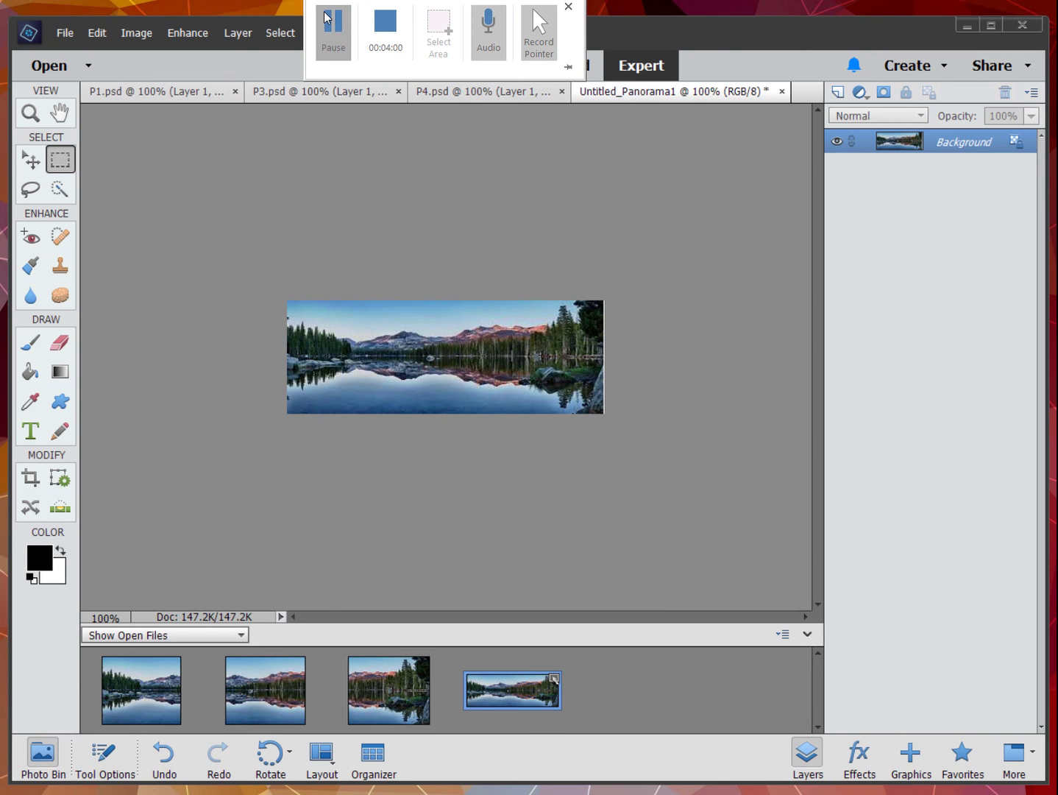